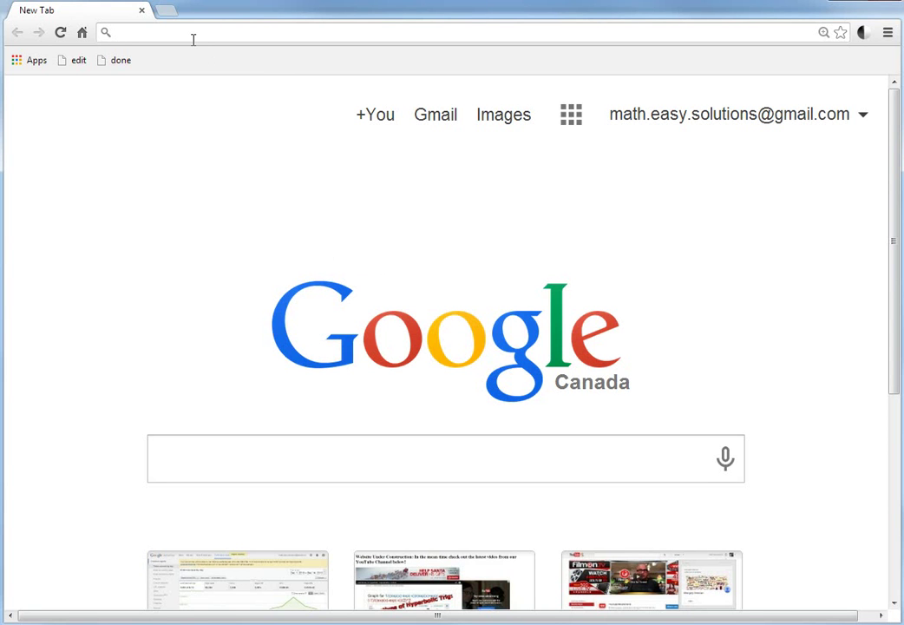
Step: Search Google for 'ngram' from the Chrome address bar
left_click(134, 33)
type("ngram")
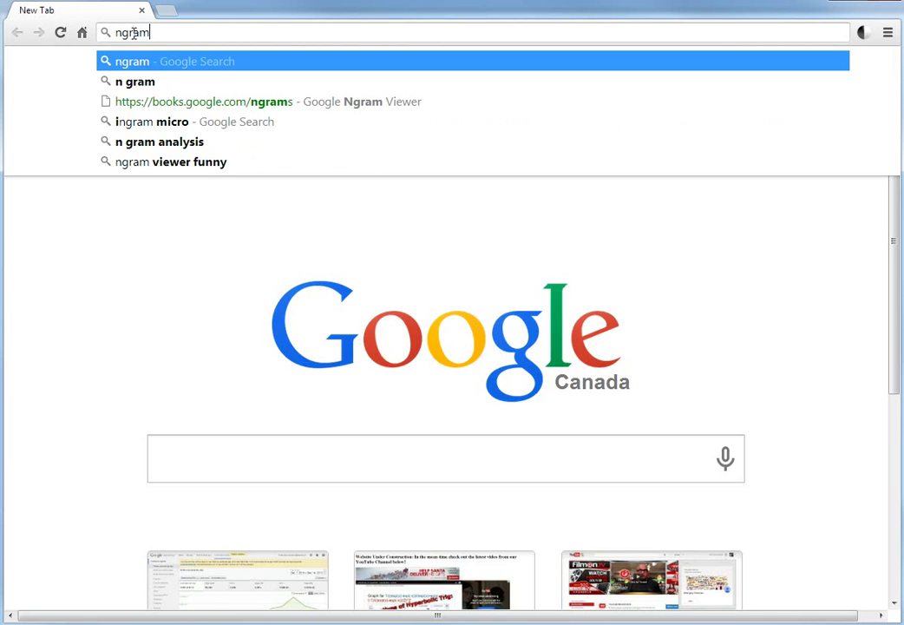
key("Return")
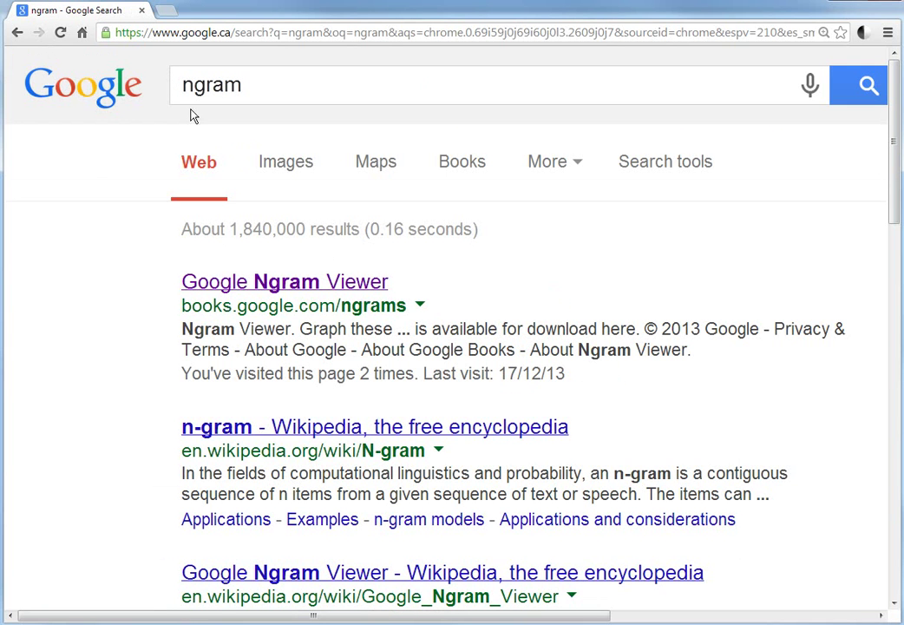
Step: Open Google Ngram Viewer and inspect the default Albert Einstein, Sherlock Holmes, Frankenstein query
left_click(239, 290)
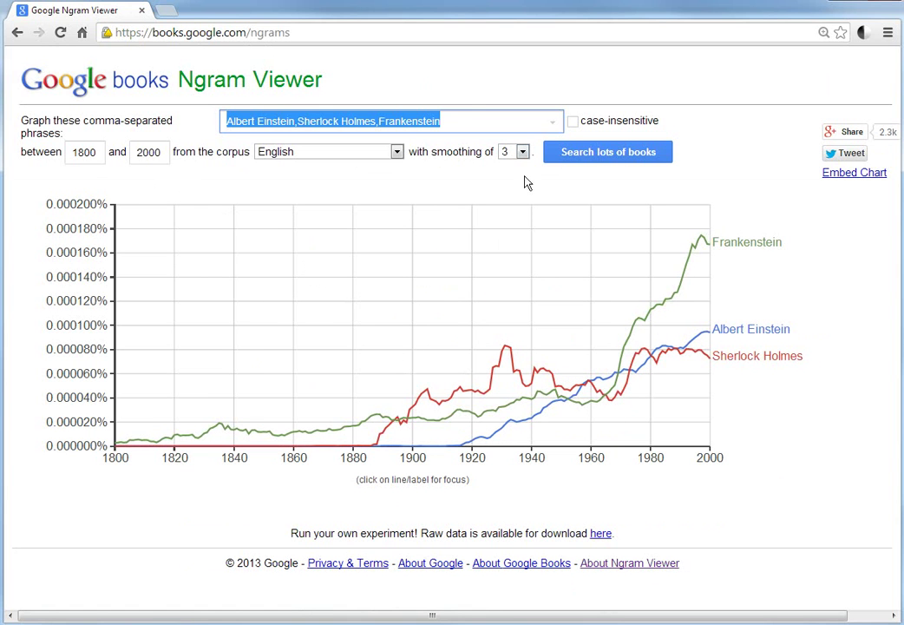
left_click(469, 120)
key("ctrl+a")
left_click(268, 180)
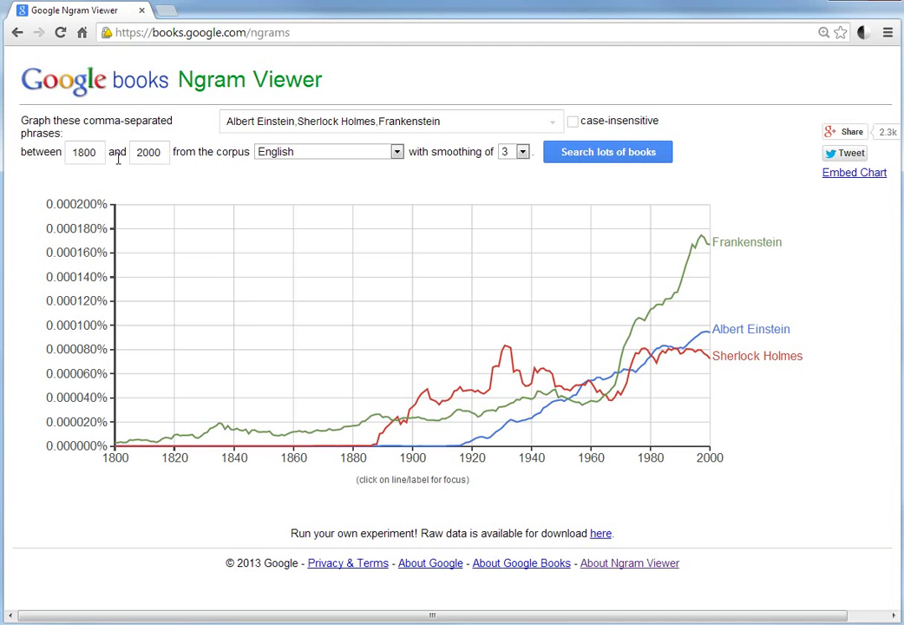
left_click(291, 153)
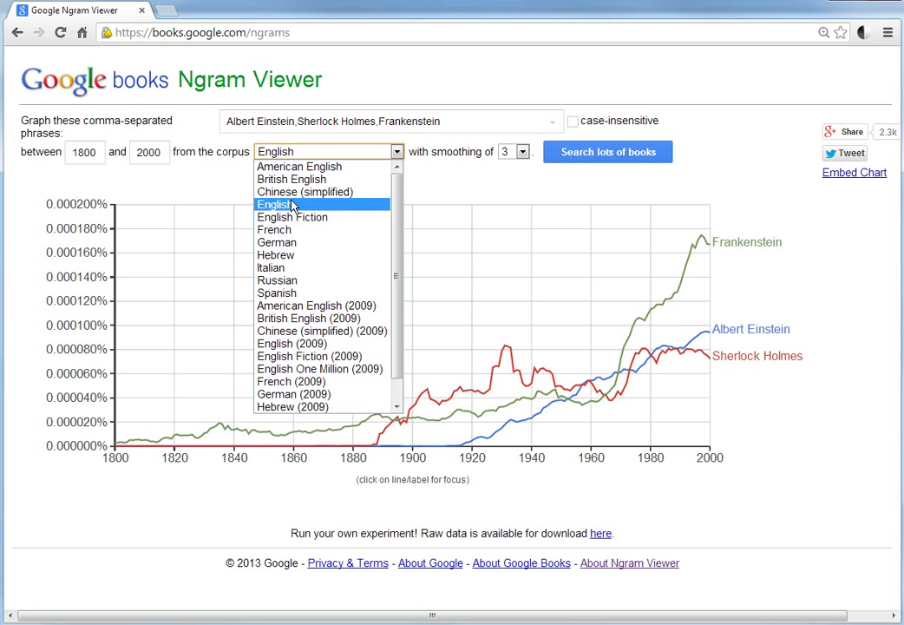
scroll(293, 260, "down", 1)
scroll(297, 284, "up", 1)
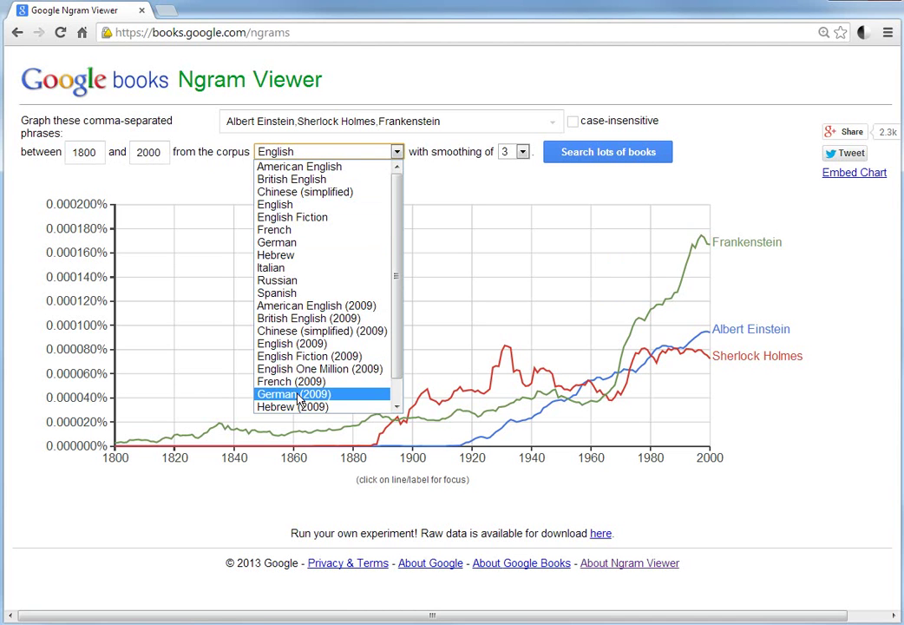
left_click(178, 186)
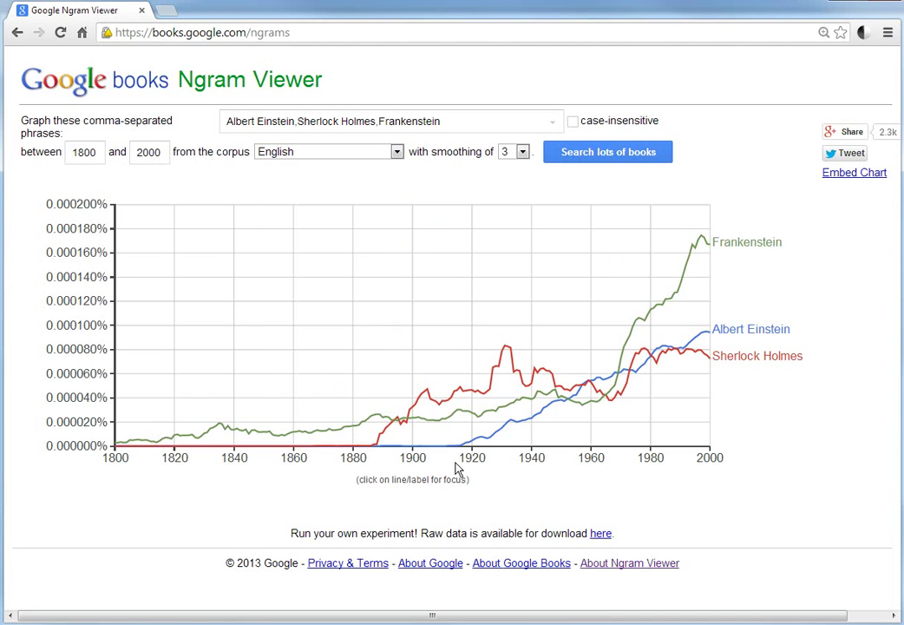
Step: Open About Ngram Viewer in a new tab, skim it, and return to the chart
right_click(642, 569)
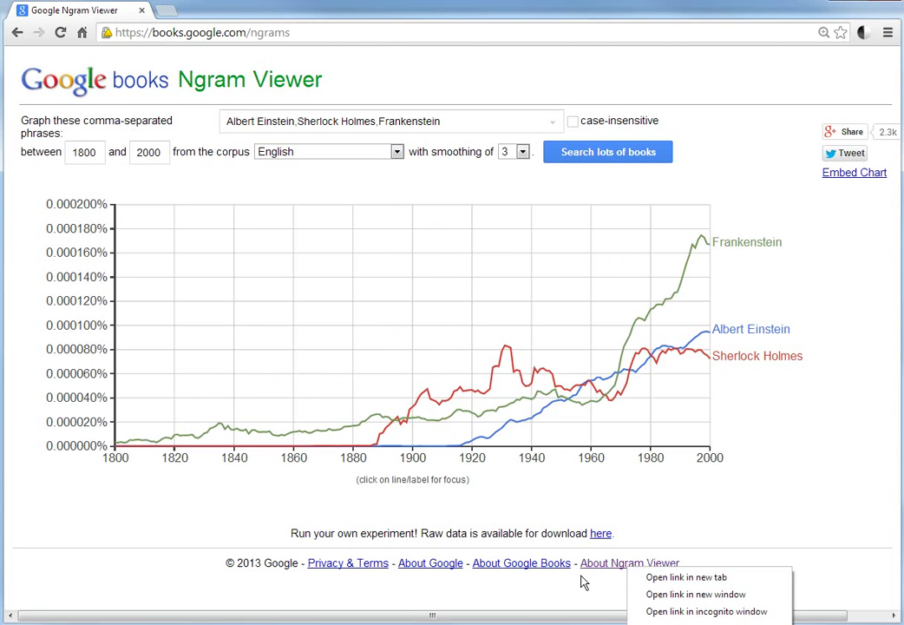
left_click(582, 583)
right_click(608, 567)
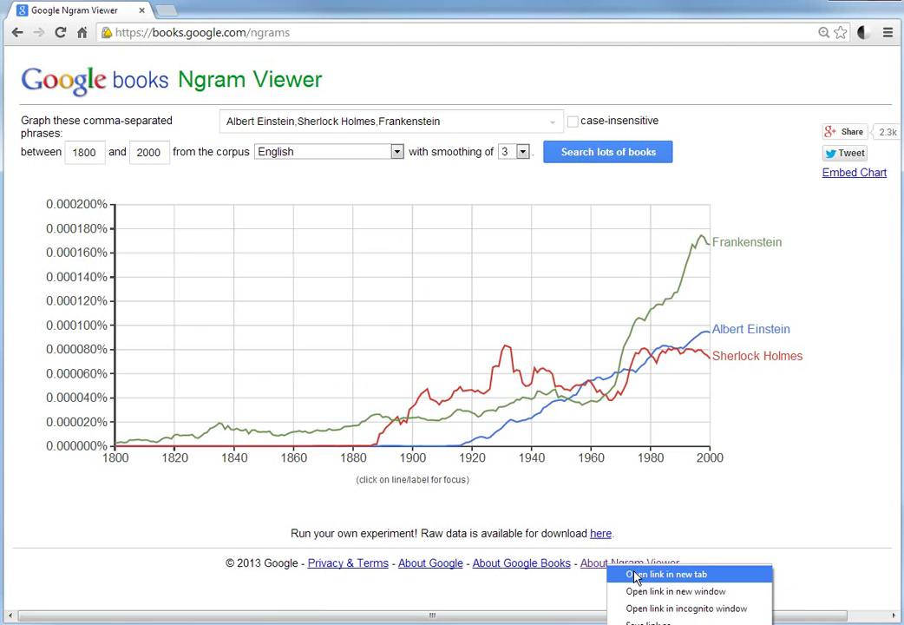
left_click(636, 575)
left_click(217, 13)
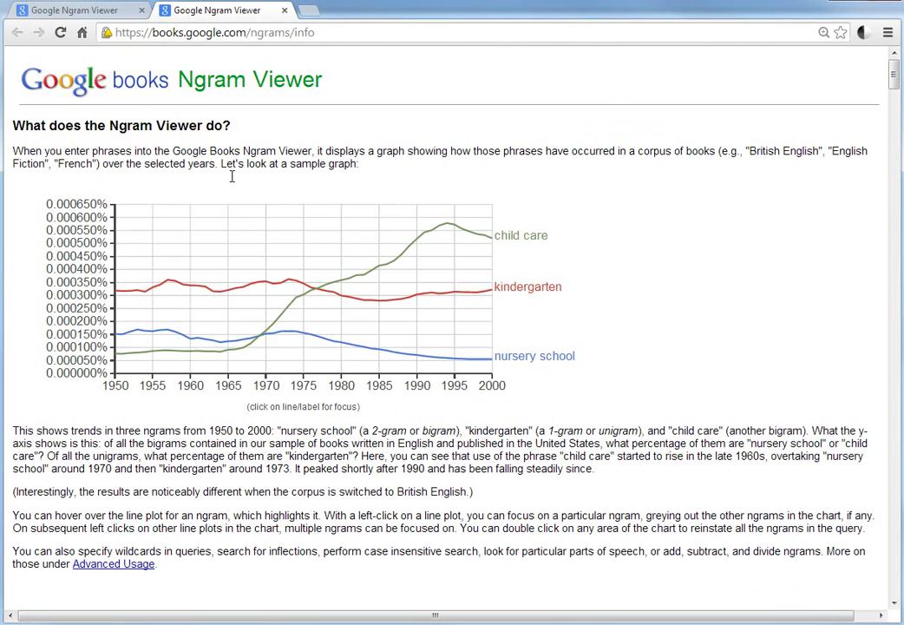
scroll(218, 313, "down", 3)
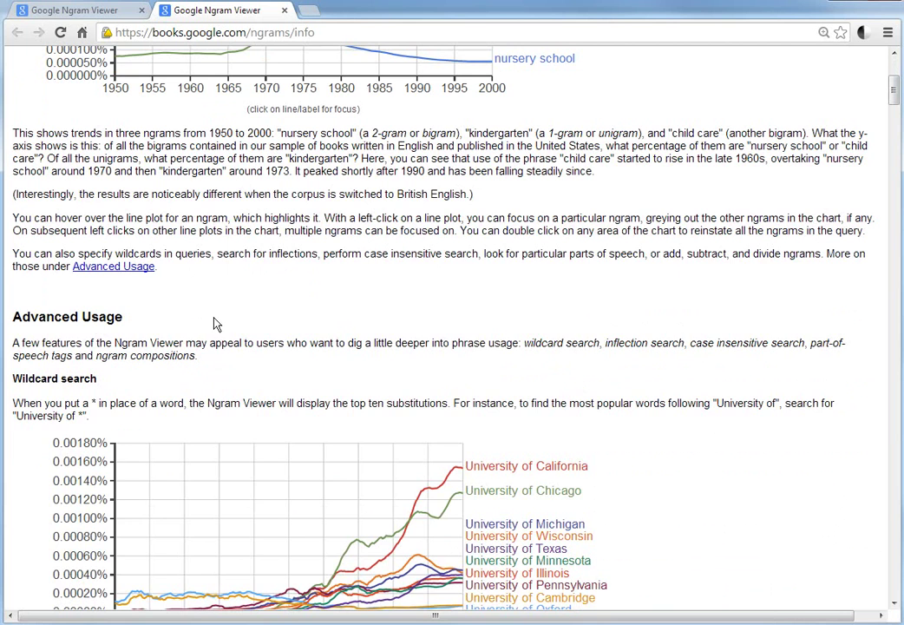
scroll(216, 325, "up", 3)
left_click(122, 11)
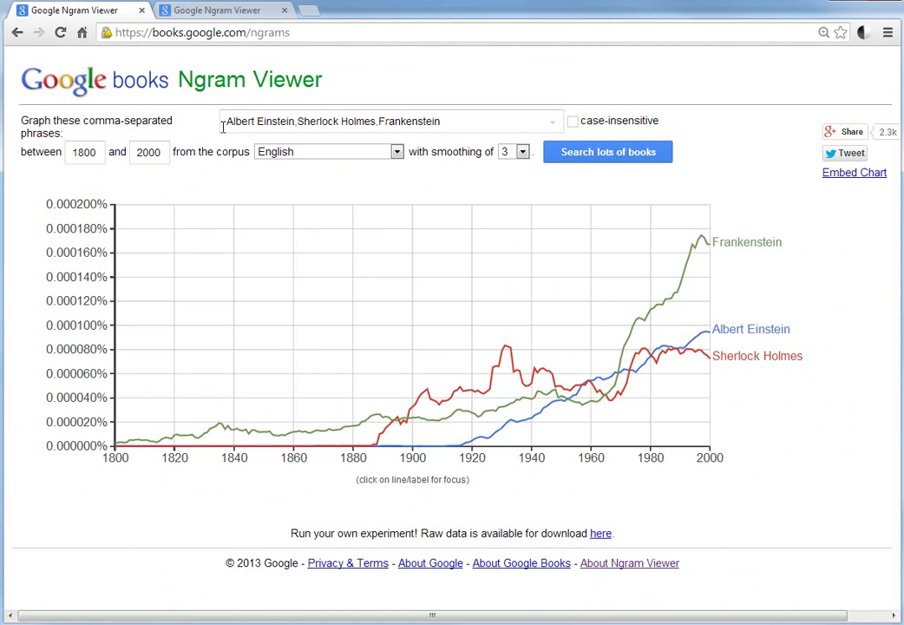
Step: Highlight 'nursery school' and 'child care' in the info page text, then return to the chart
left_click(205, 16)
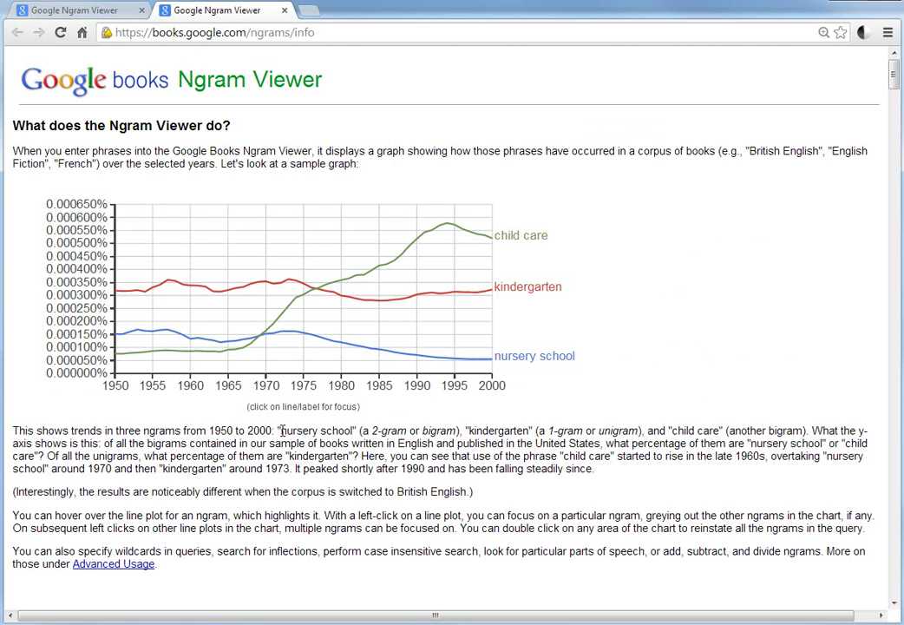
left_click_drag(281, 432, 354, 429)
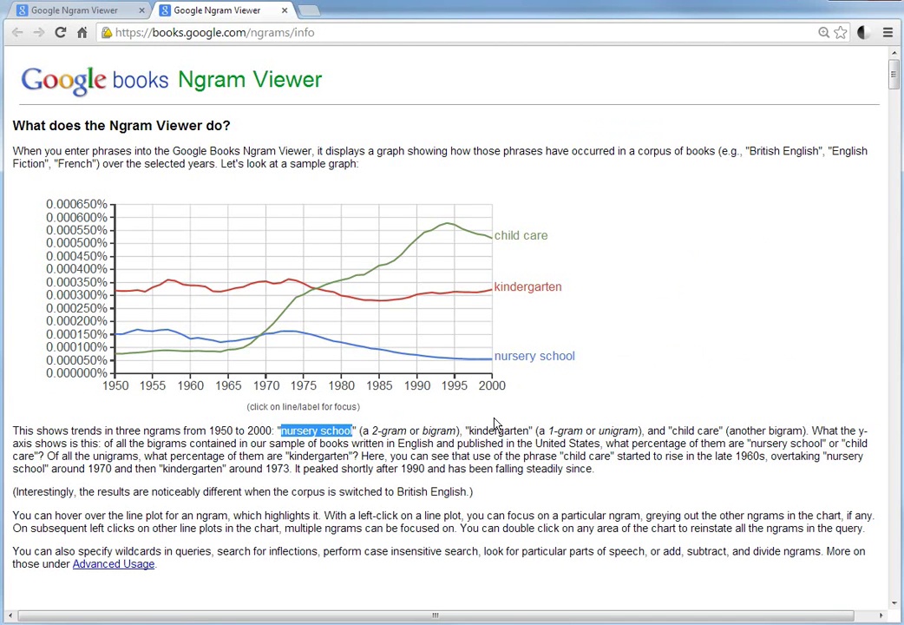
left_click(473, 435)
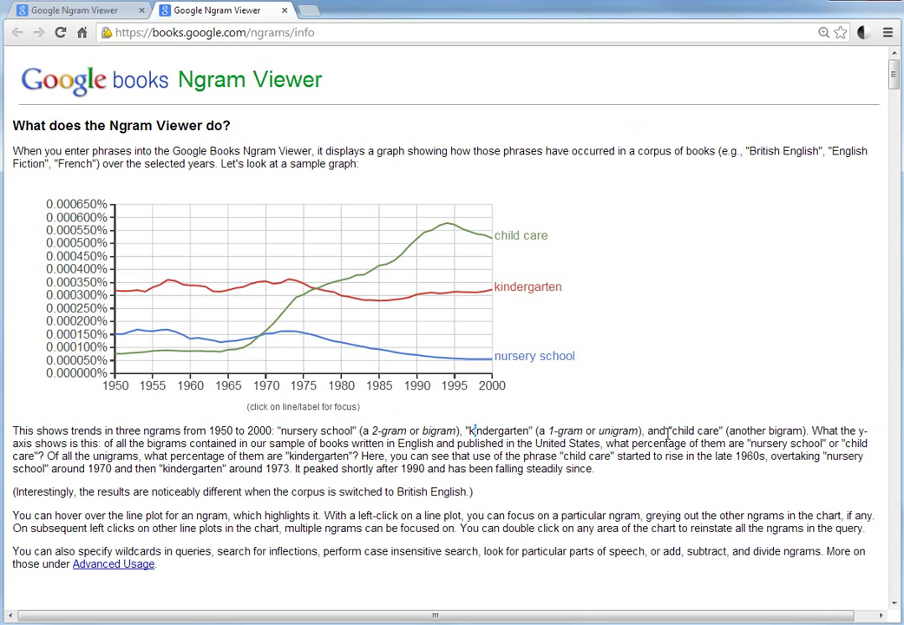
left_click_drag(675, 431, 707, 428)
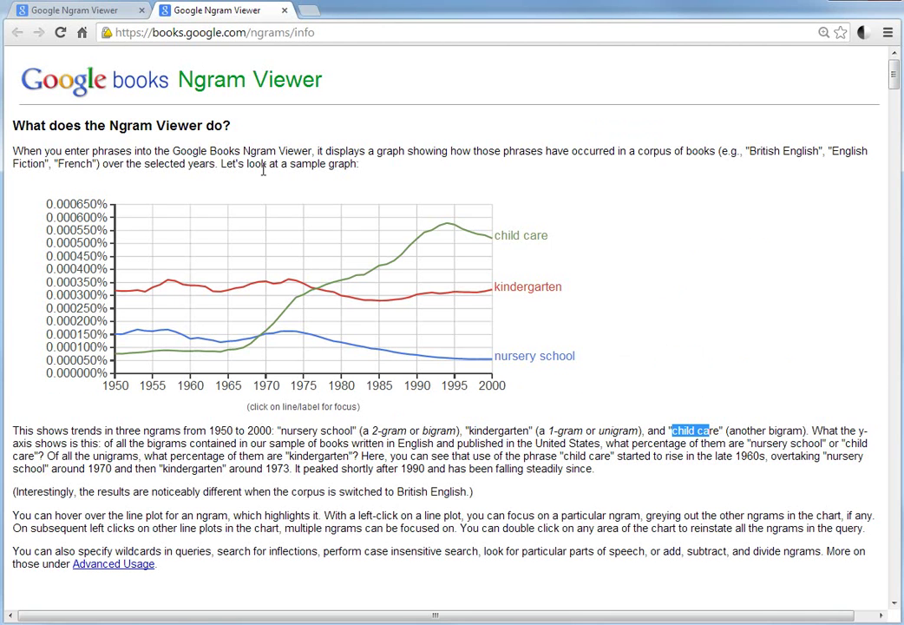
left_click(67, 11)
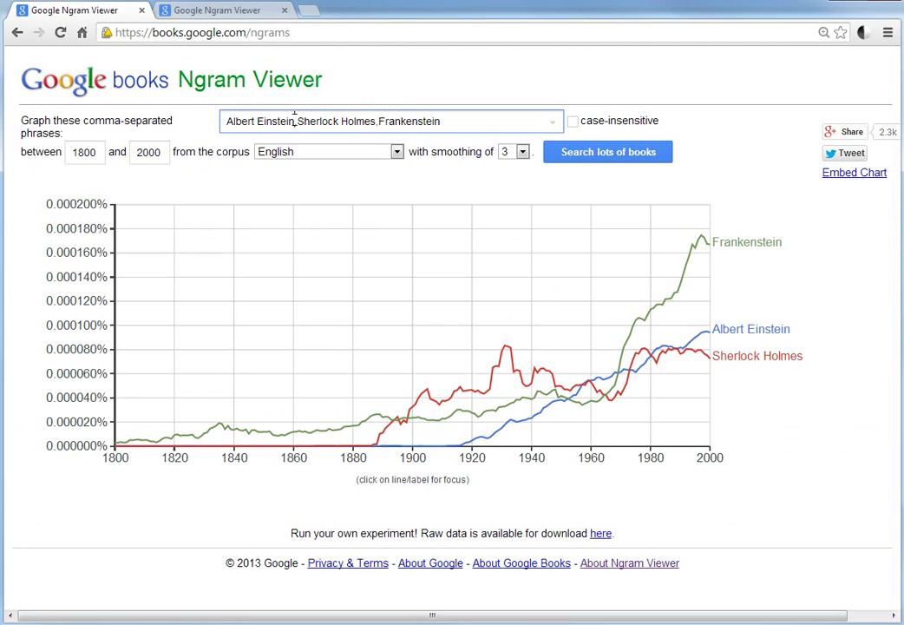
left_click_drag(295, 122, 194, 118)
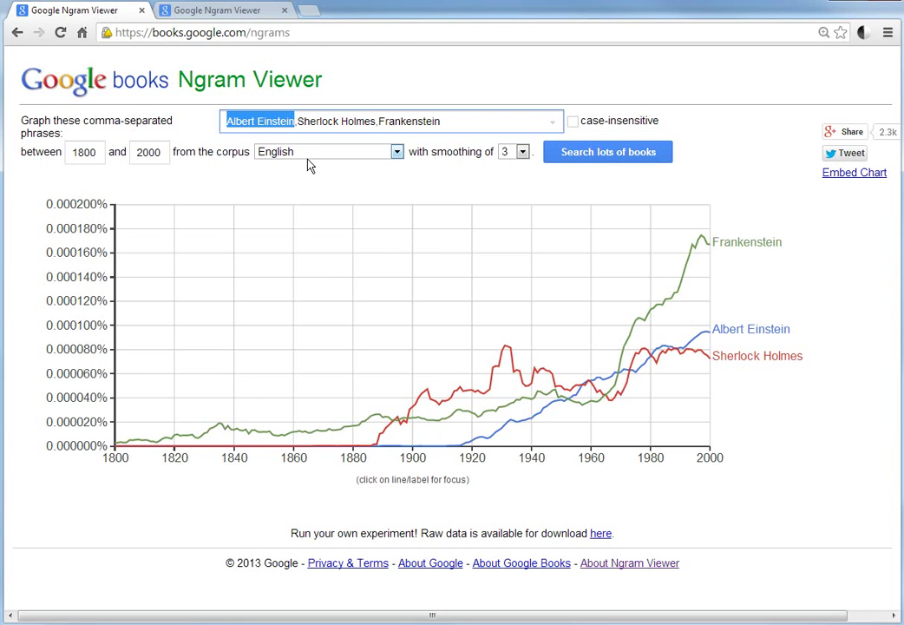
mouse_move(440, 404)
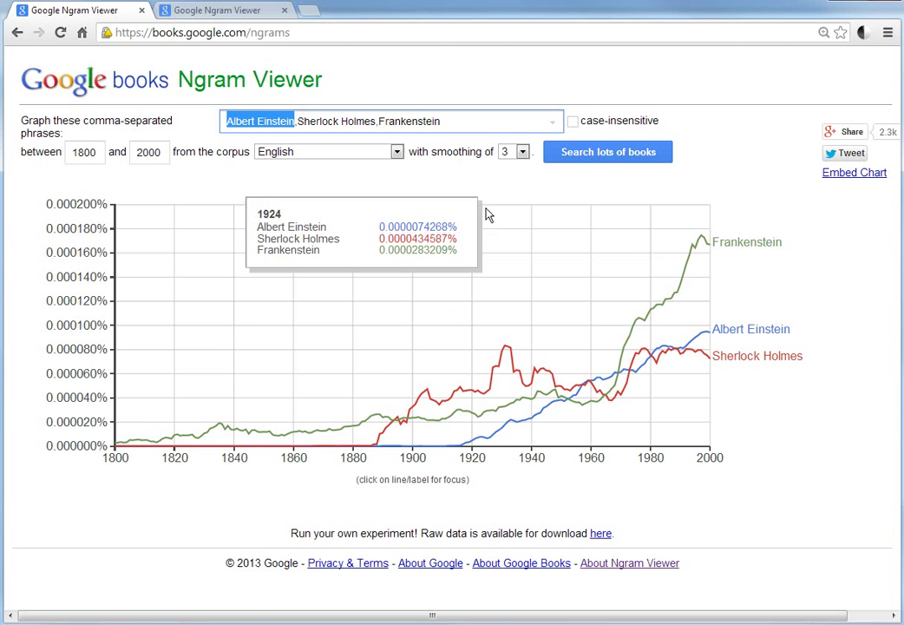
Step: Change smoothing from 3 to 10 and replot the Einstein, Holmes and Frankenstein chart
left_click(517, 176)
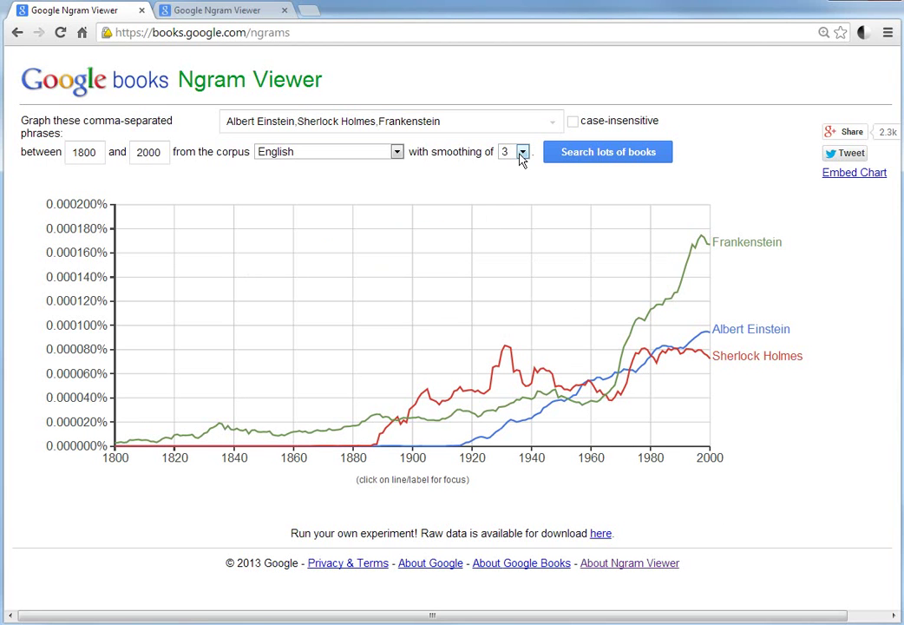
left_click(522, 156)
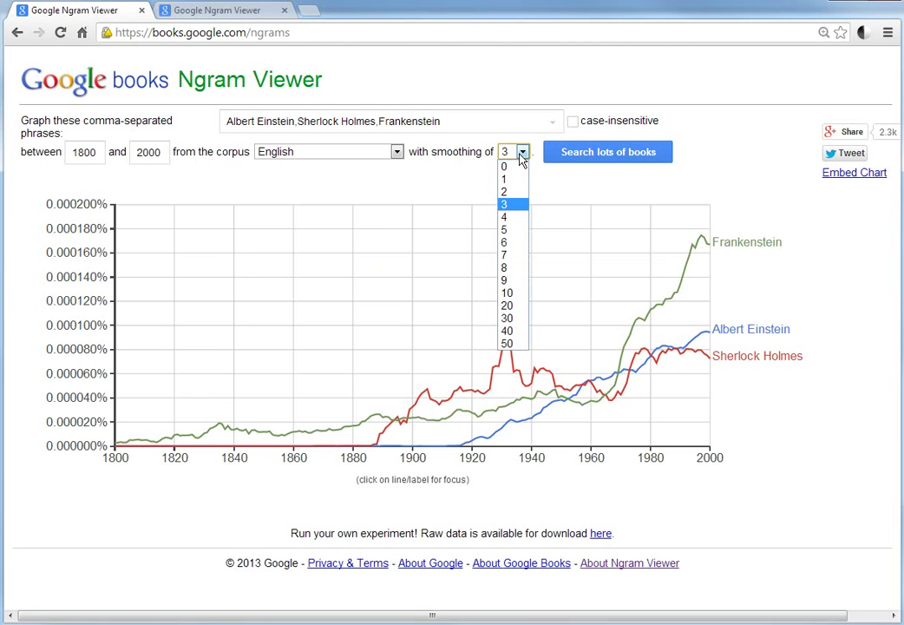
left_click(312, 191)
mouse_move(456, 379)
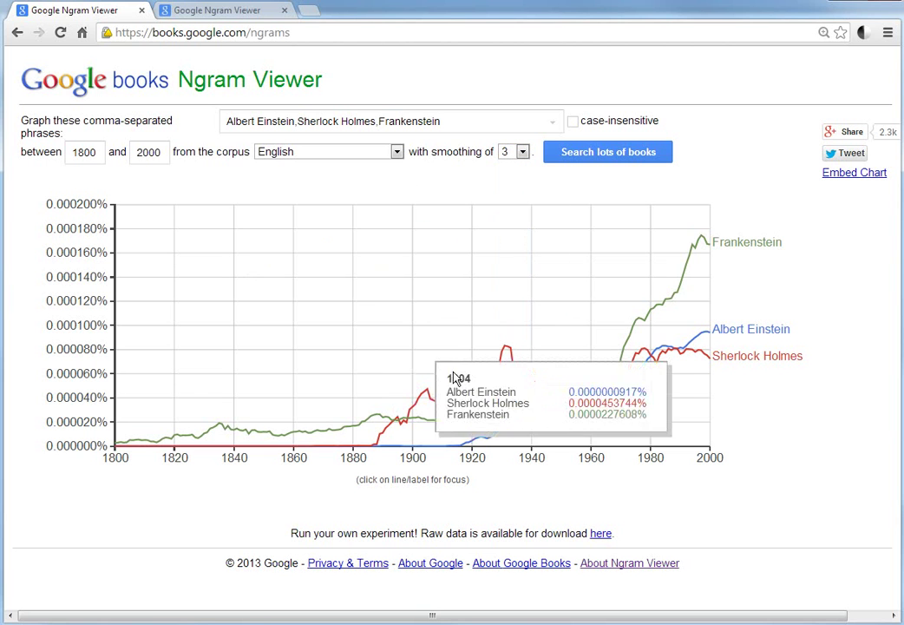
left_click(522, 157)
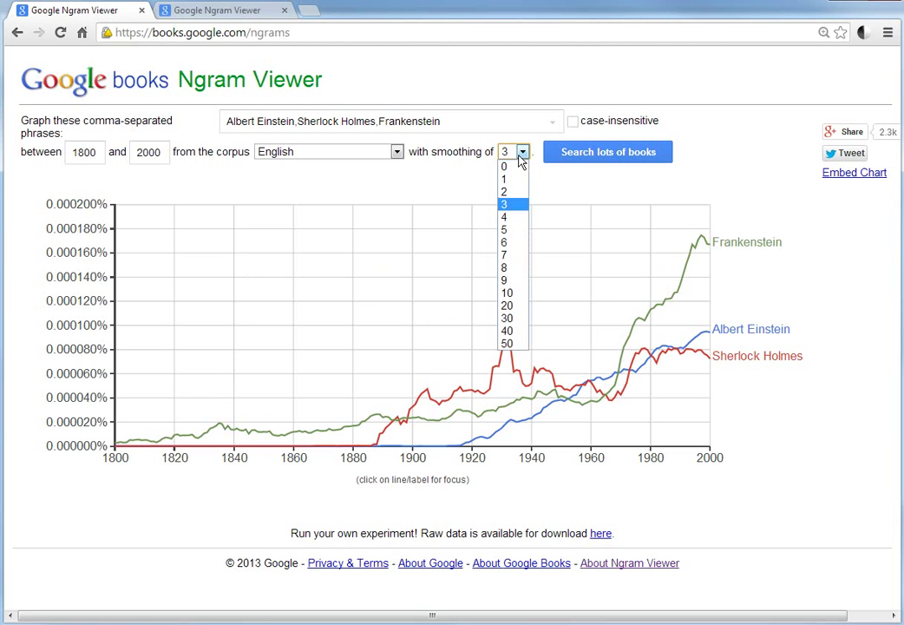
left_click(454, 182)
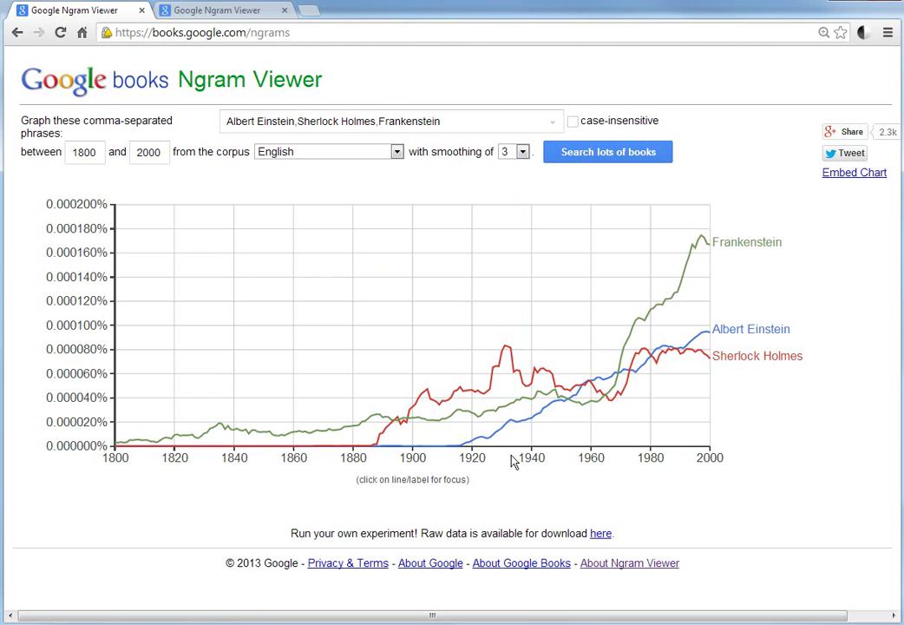
left_click(522, 154)
left_click(512, 298)
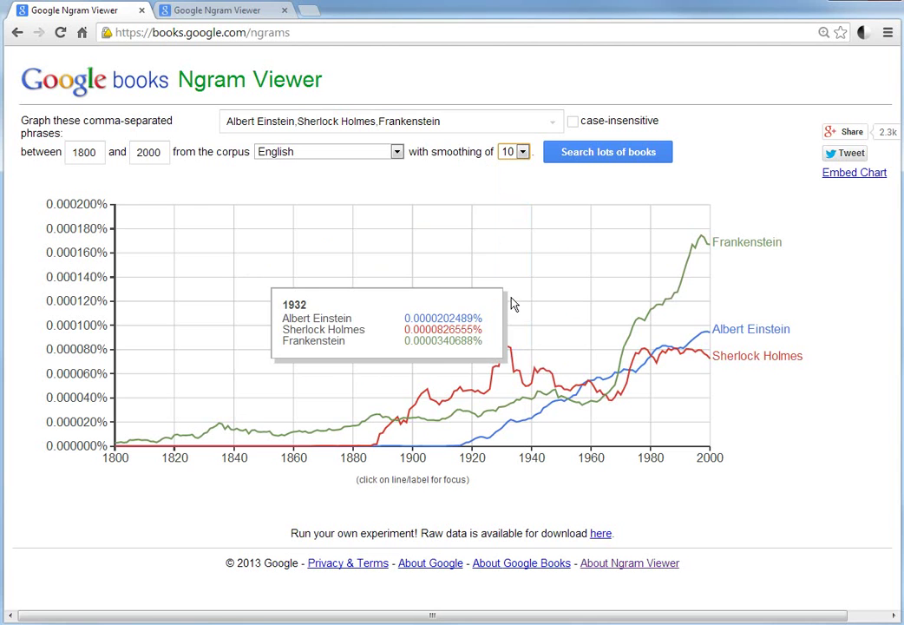
left_click(581, 163)
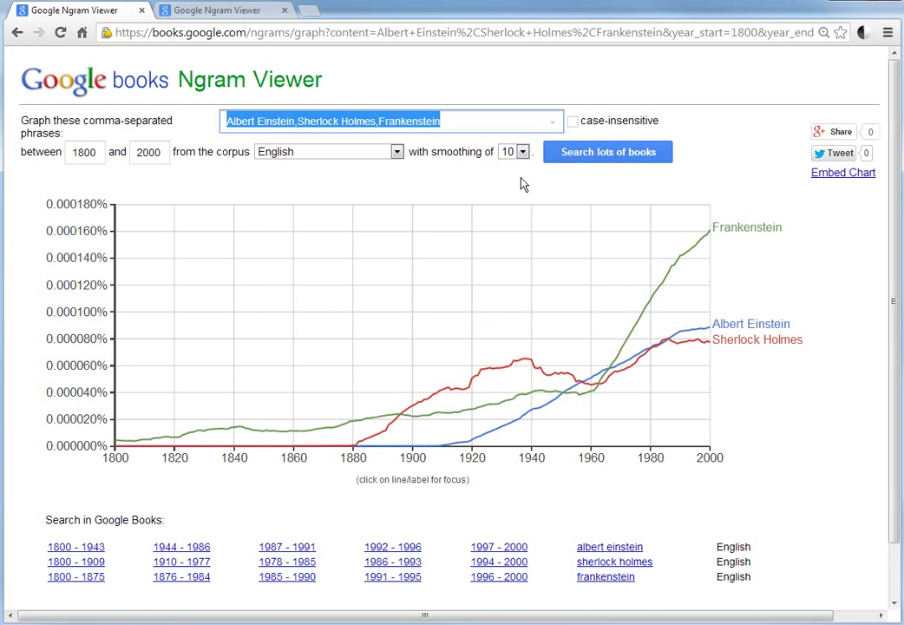
Step: Set smoothing to 1 and replot the three-phrase chart with jagged yearly curves
left_click(523, 153)
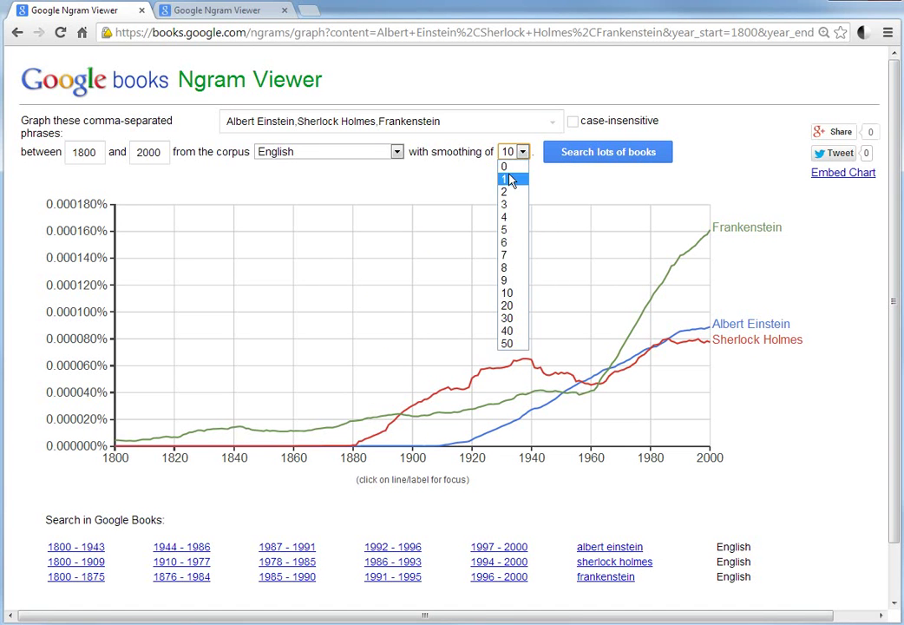
left_click(511, 179)
left_click(562, 162)
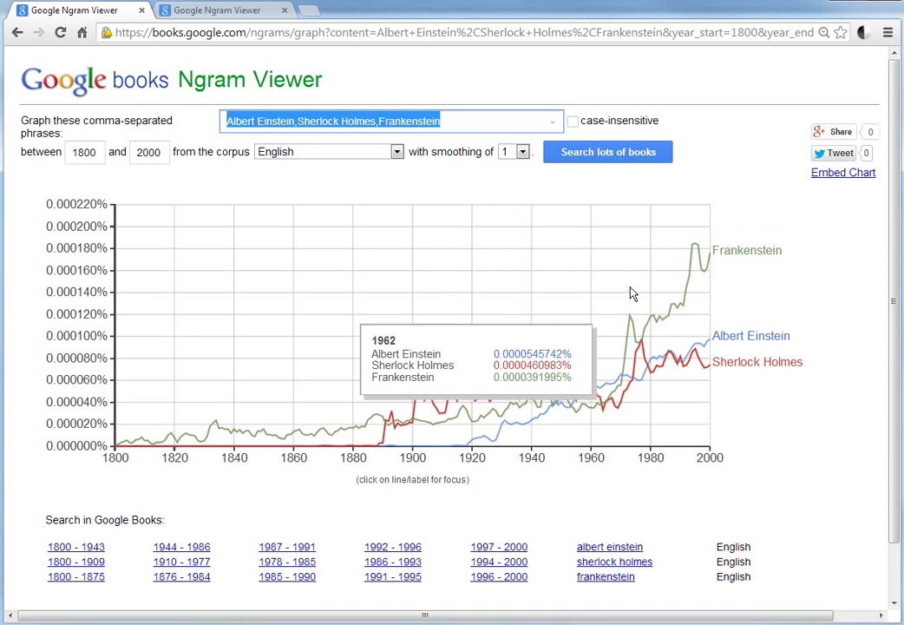
scroll(426, 272, "down", 2)
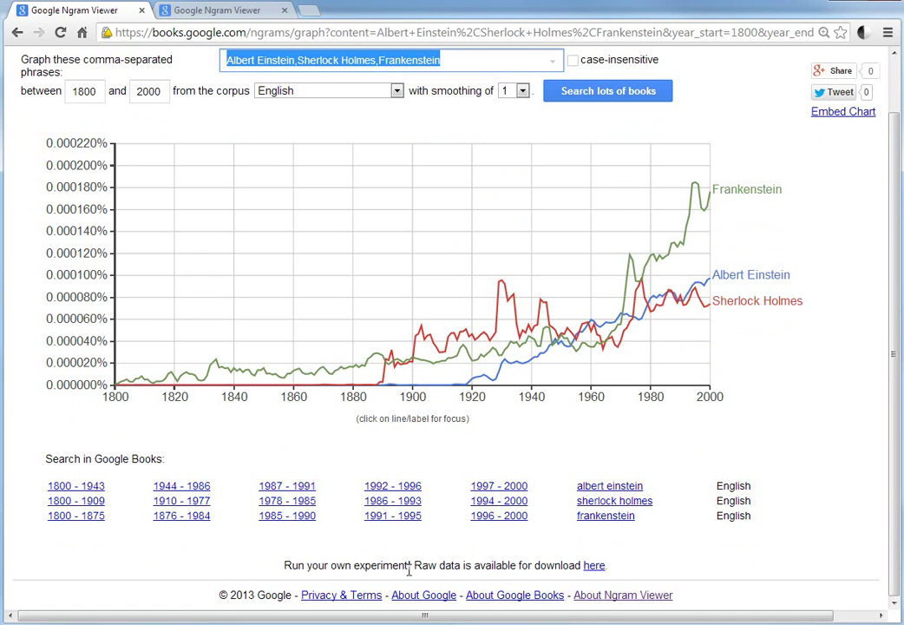
scroll(431, 528, "up", 2)
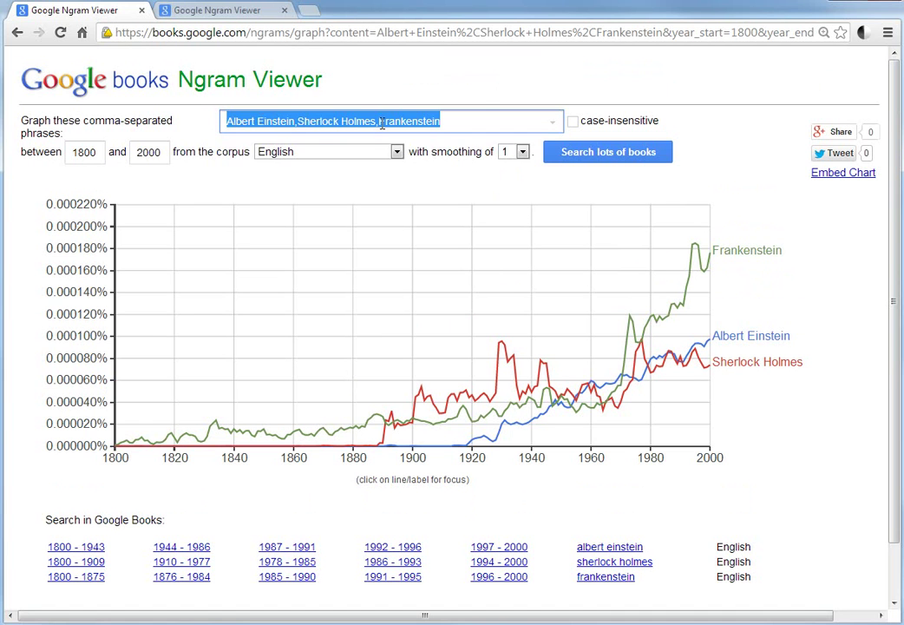
Step: Replace the phrases with 'quantum mechanics', fixing the 'quantem' misspelling, and run the search
left_click(442, 121)
key("ctrl+a")
type("qu")
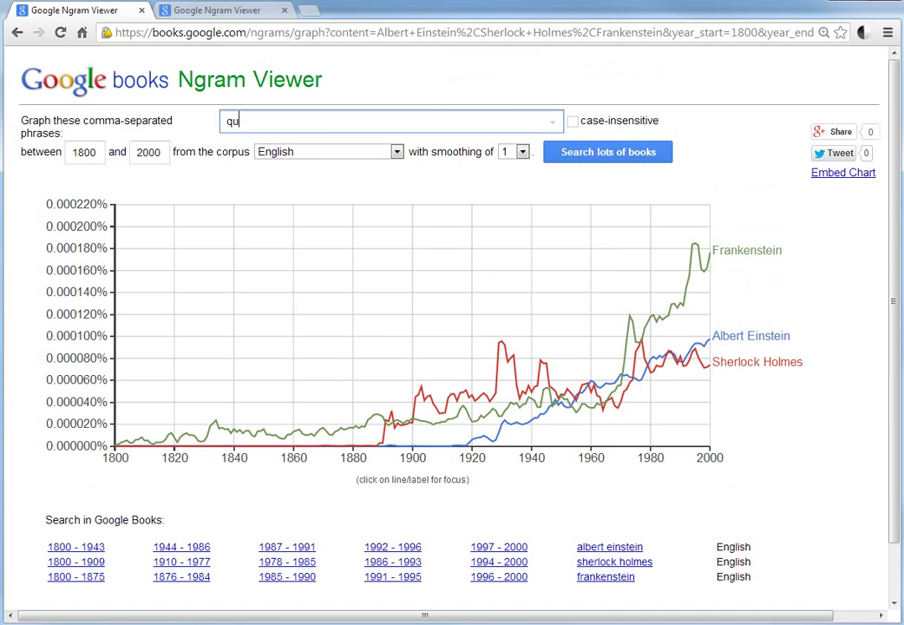
type("antem mech")
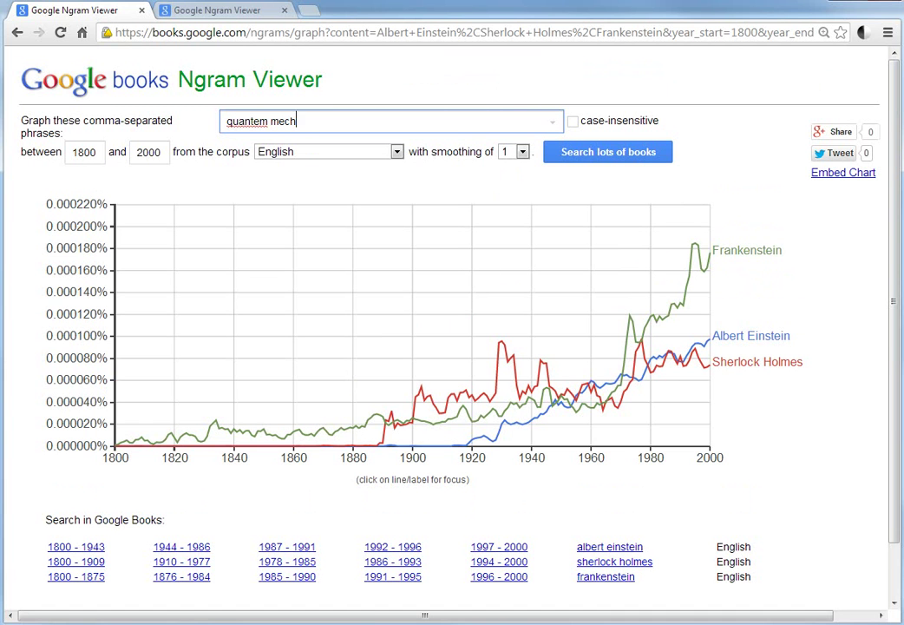
type("anics")
right_click(256, 126)
left_click(299, 140)
key("Return")
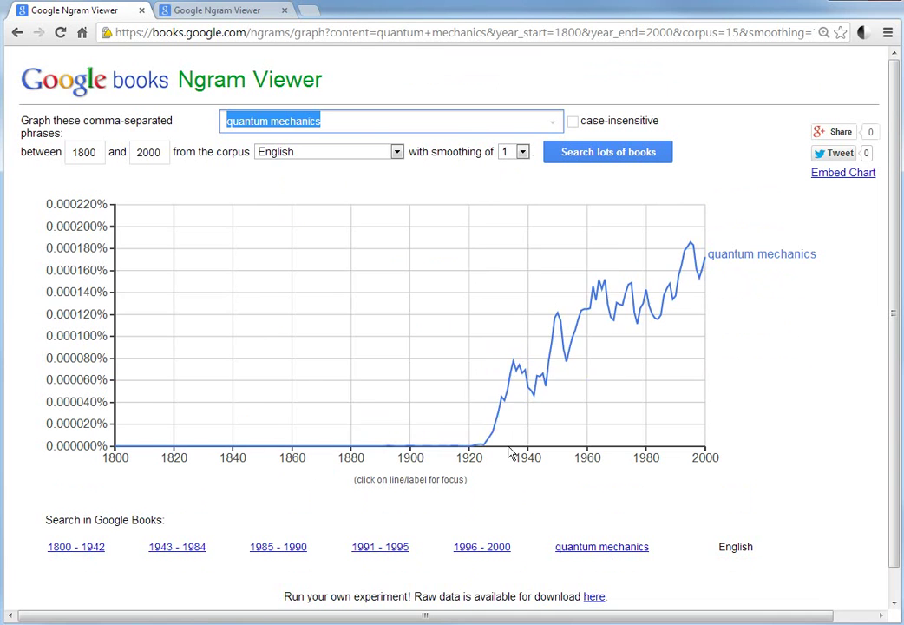
mouse_move(696, 274)
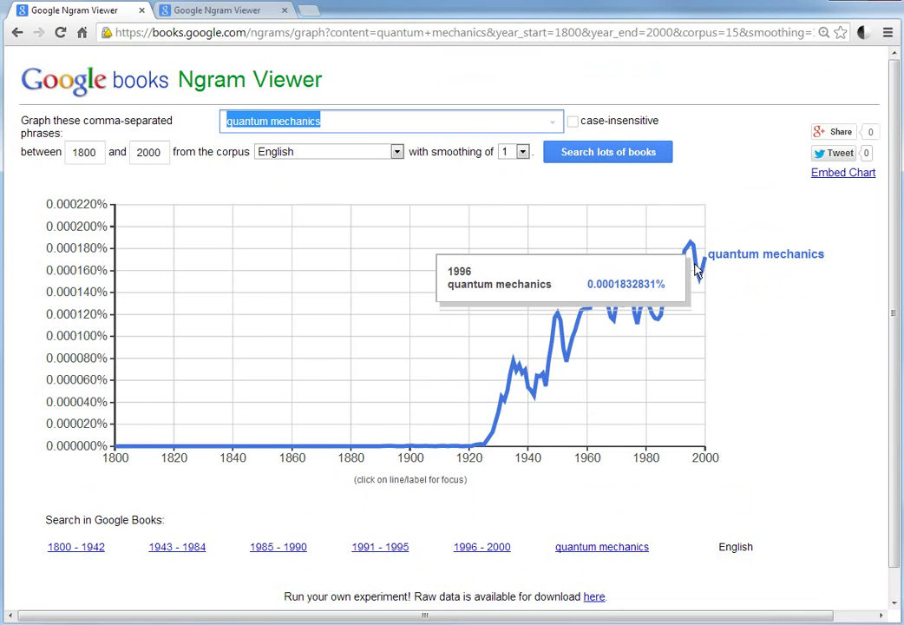
left_click(696, 270)
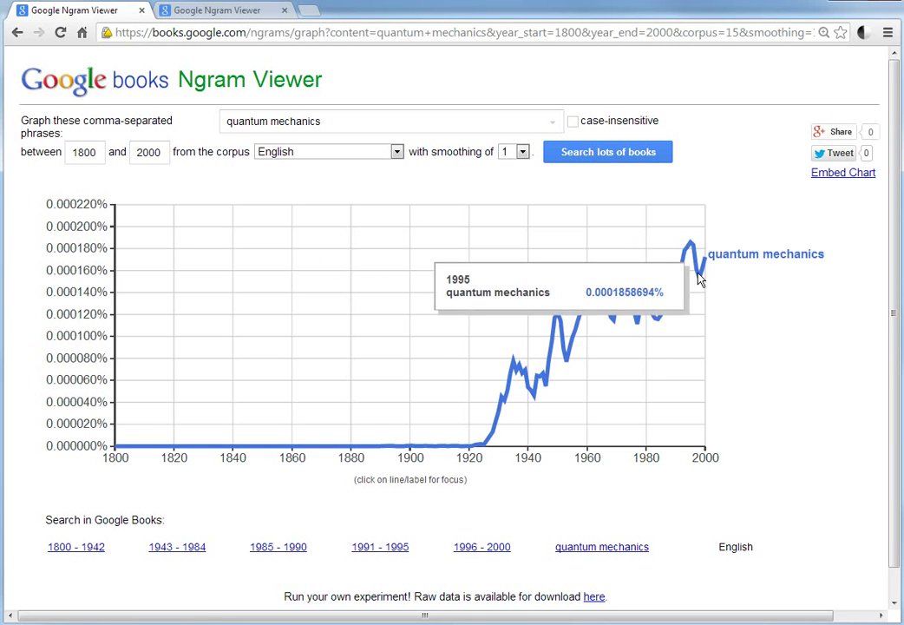
Step: Rerun case-insensitively and merge capitalisation variants into one 'quantum mechanics (All)' line
left_click(573, 121)
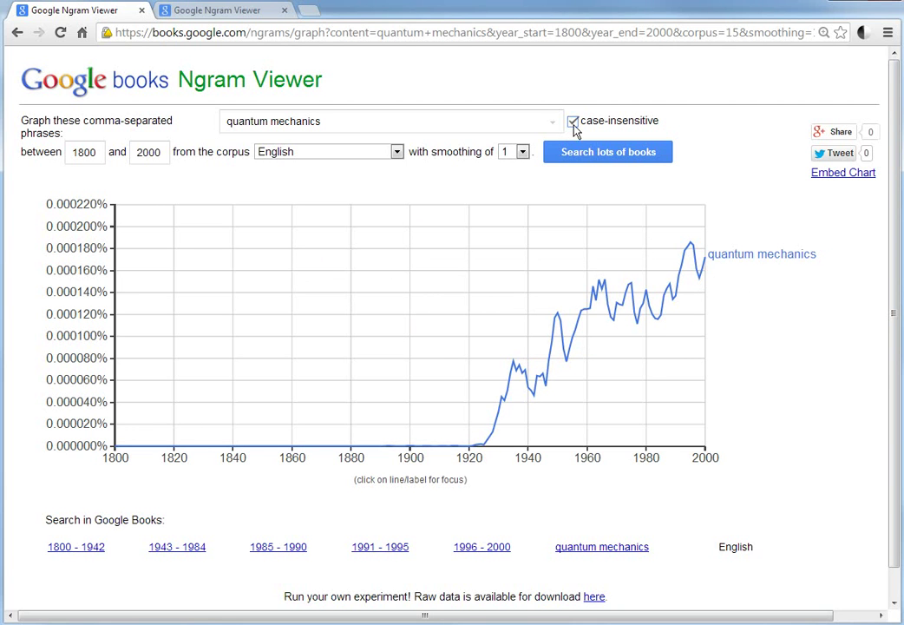
left_click(591, 155)
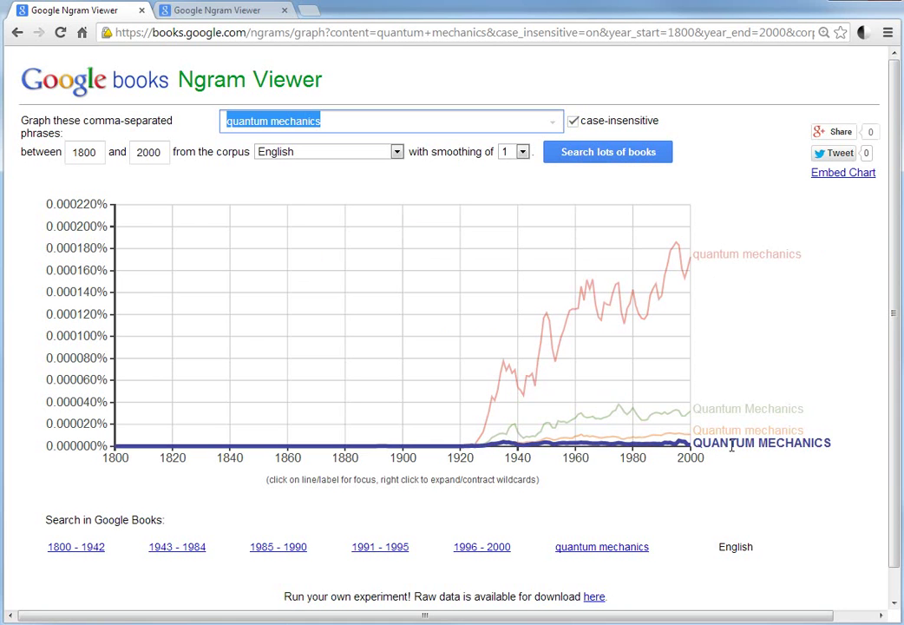
mouse_move(687, 286)
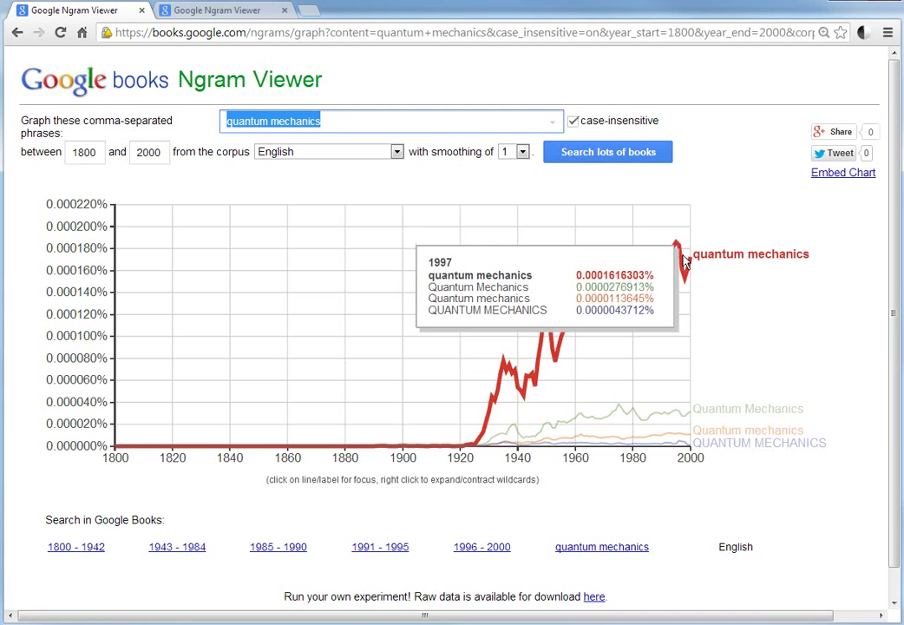
left_click(686, 271)
right_click(686, 273)
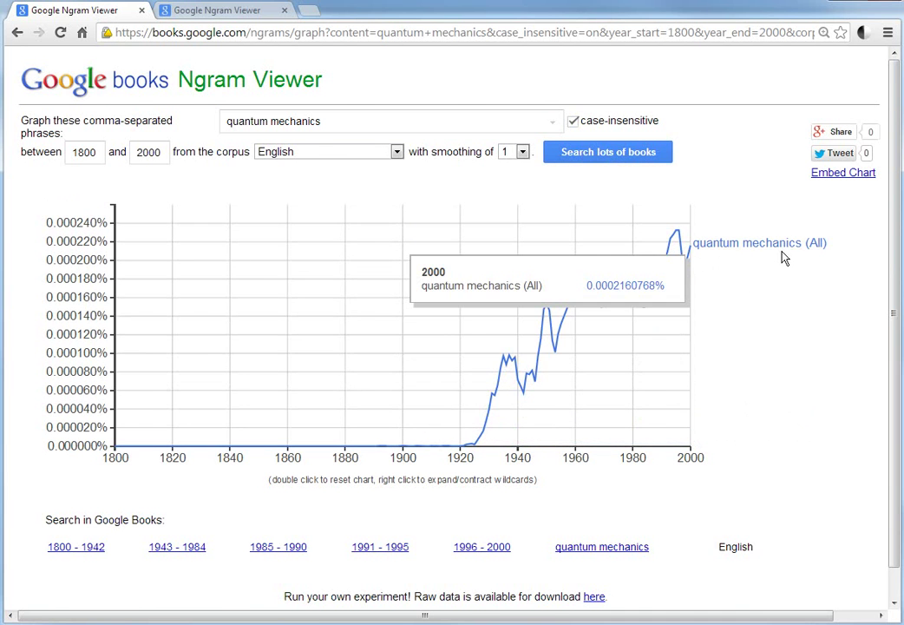
key("ctrl+Tab")
scroll(96, 256, "down", 2)
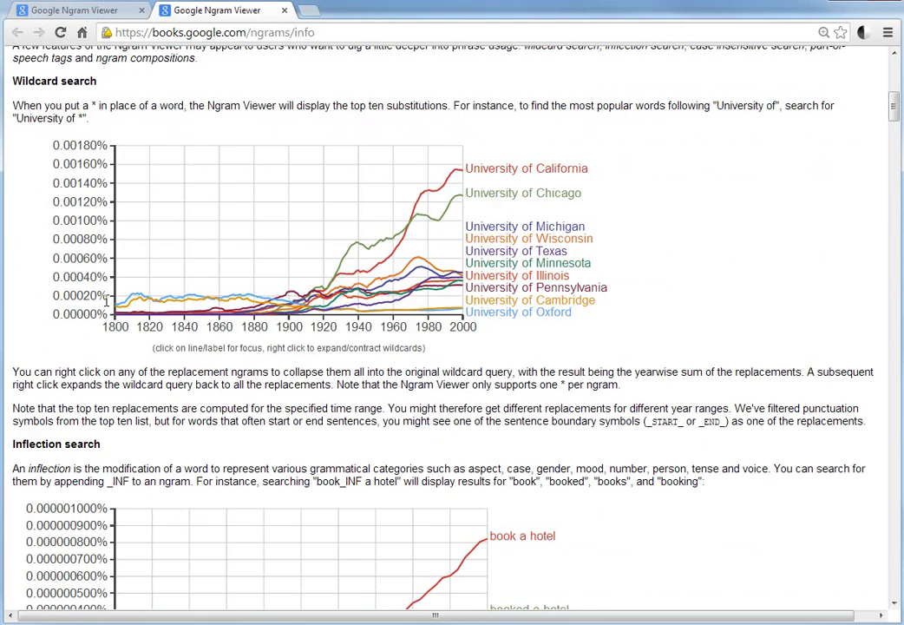
scroll(97, 300, "up", 4)
scroll(97, 300, "down", 3)
scroll(79, 300, "up", 1)
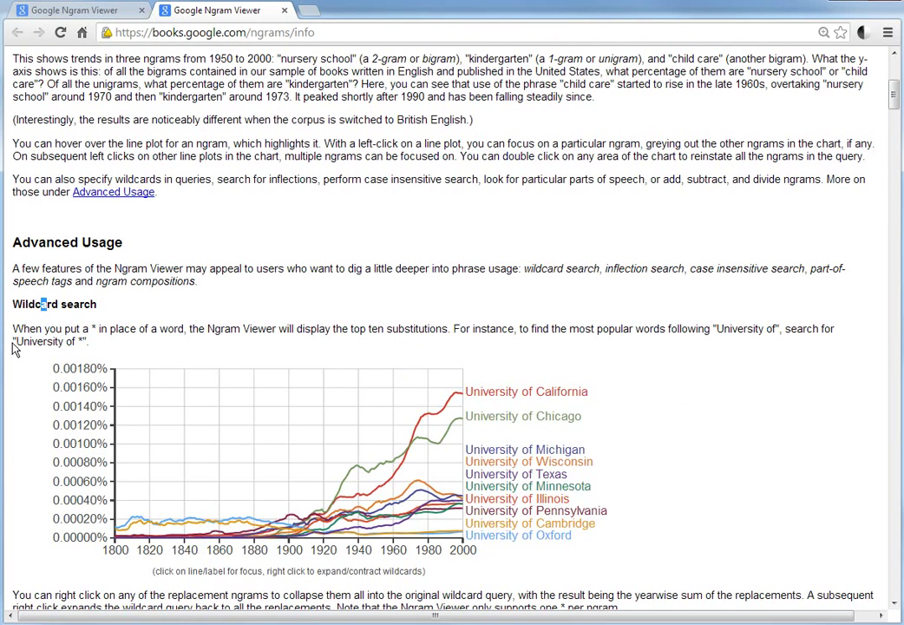
left_click_drag(16, 343, 82, 343)
key("ctrl+c")
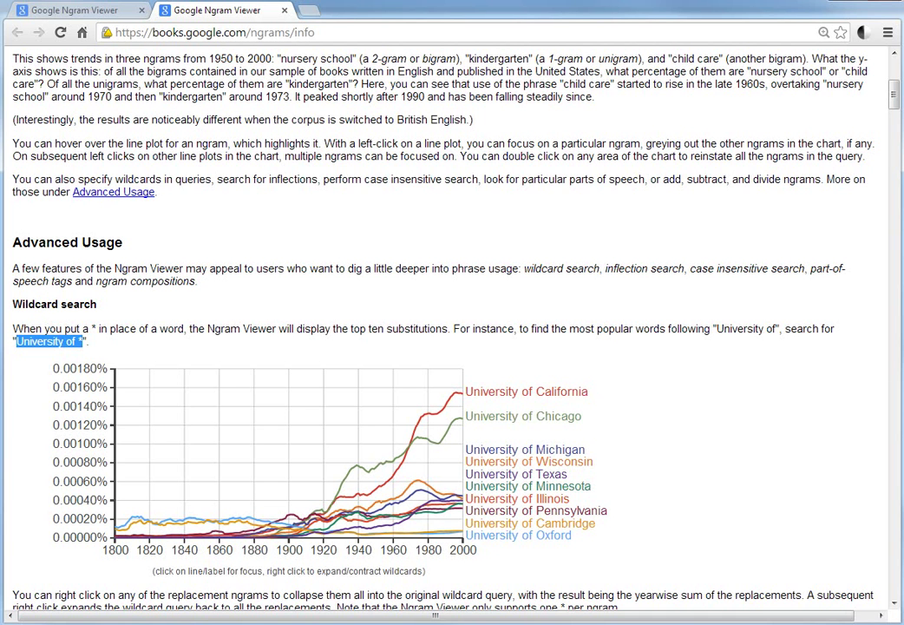
left_click(75, 9)
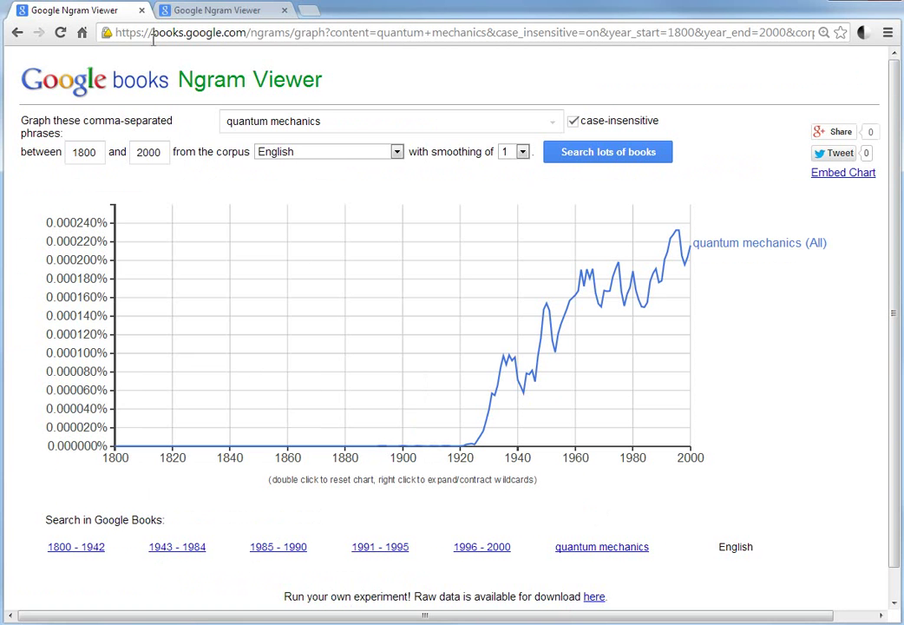
triple_click(332, 122)
key("ctrl+v")
type("*")
key("Return")
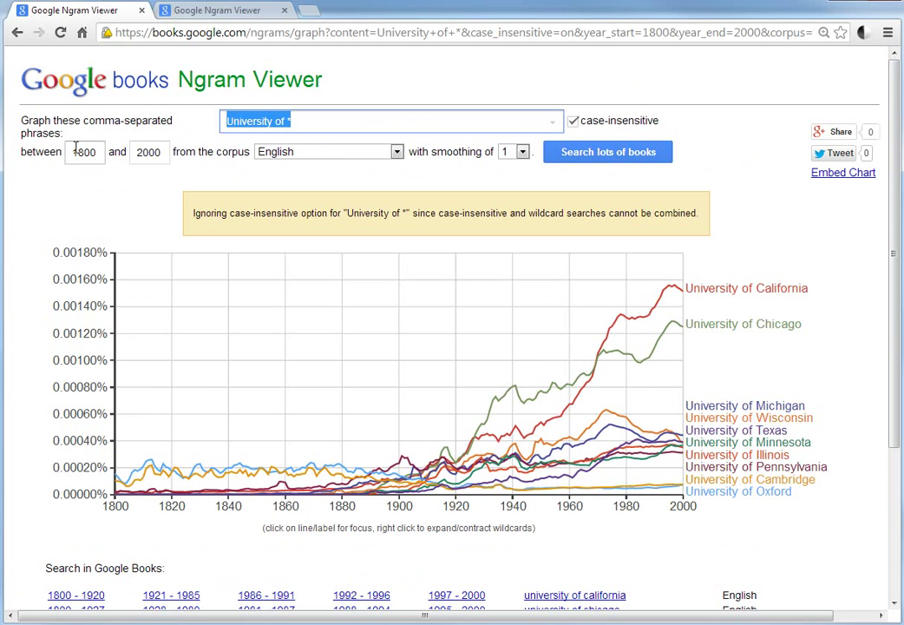
left_click(318, 154)
left_click(320, 157)
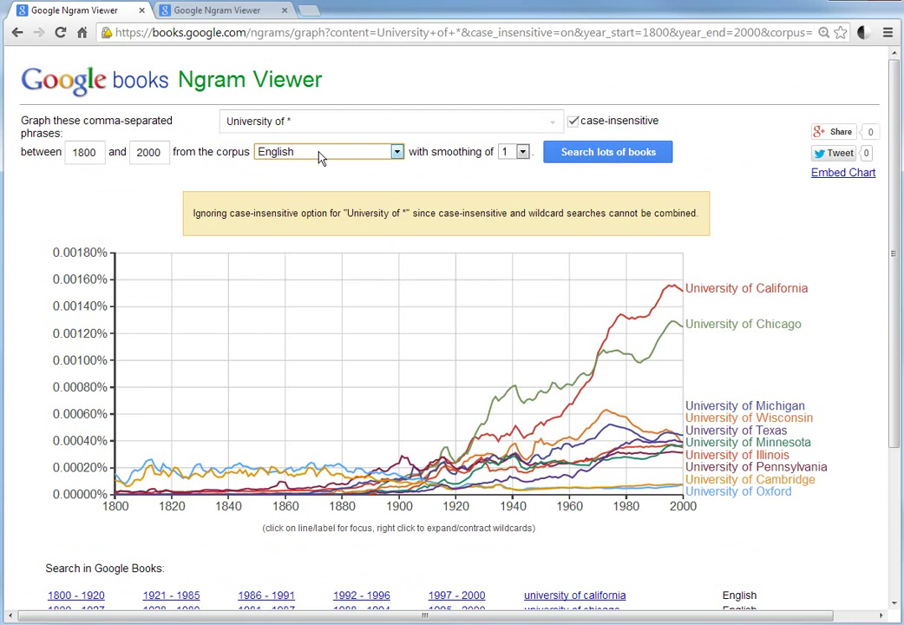
Step: On the info page, highlight the book_INF example, then scroll to the tackle_VERB/tackle_NOUN section
left_click(195, 13)
scroll(165, 293, "down", 5)
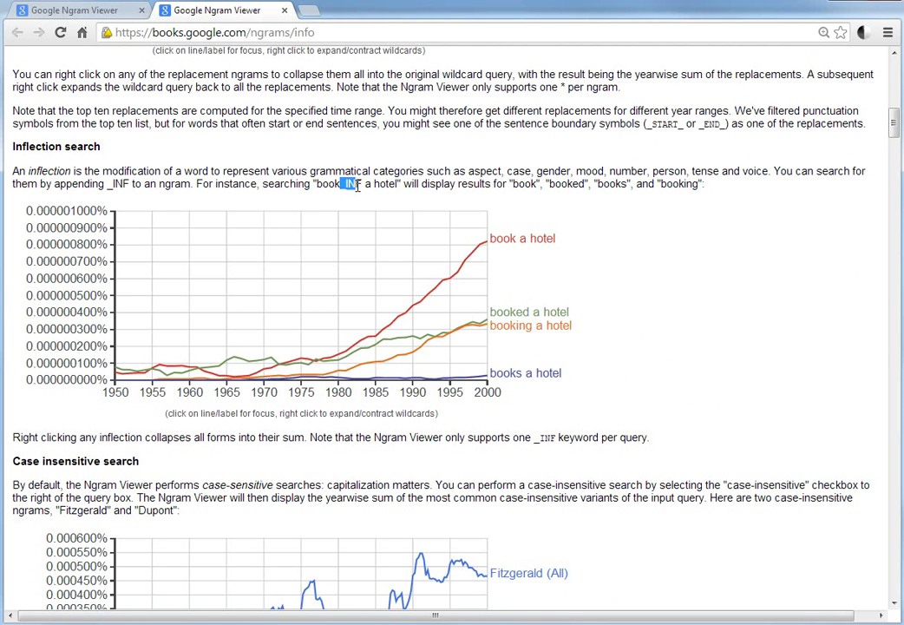
left_click(339, 189)
double_click(322, 183)
left_click(387, 188)
scroll(326, 225, "down", 3)
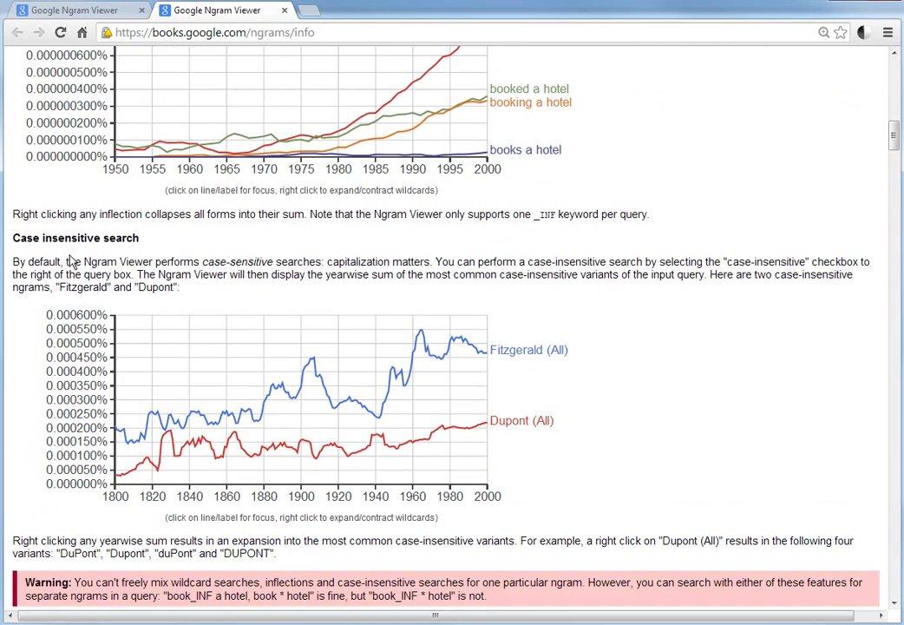
scroll(67, 243, "down", 2)
scroll(101, 393, "down", 2)
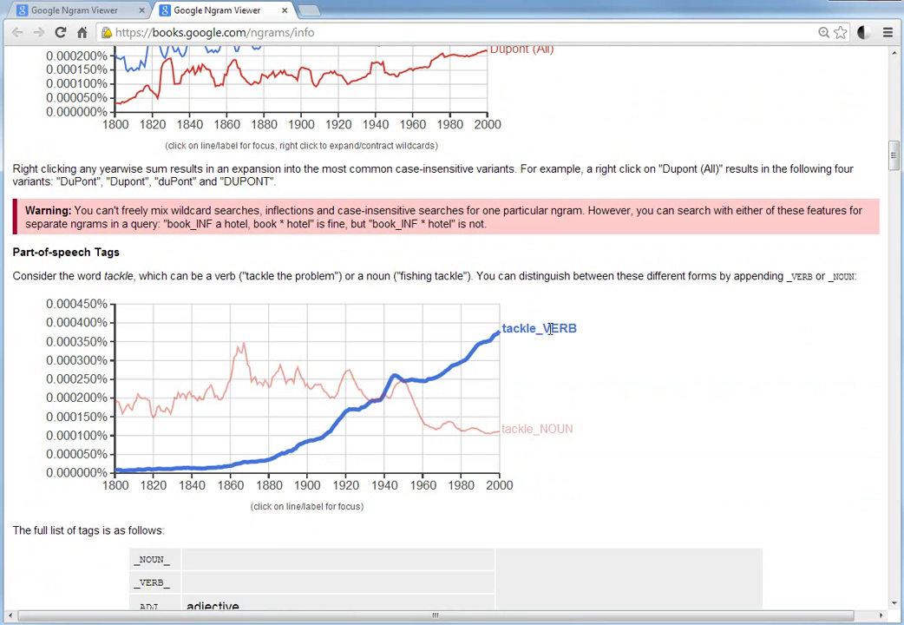
Step: Scroll past the tag table to the composition operators and highlight the + operator
scroll(546, 416, "down", 2)
scroll(545, 415, "down", 2)
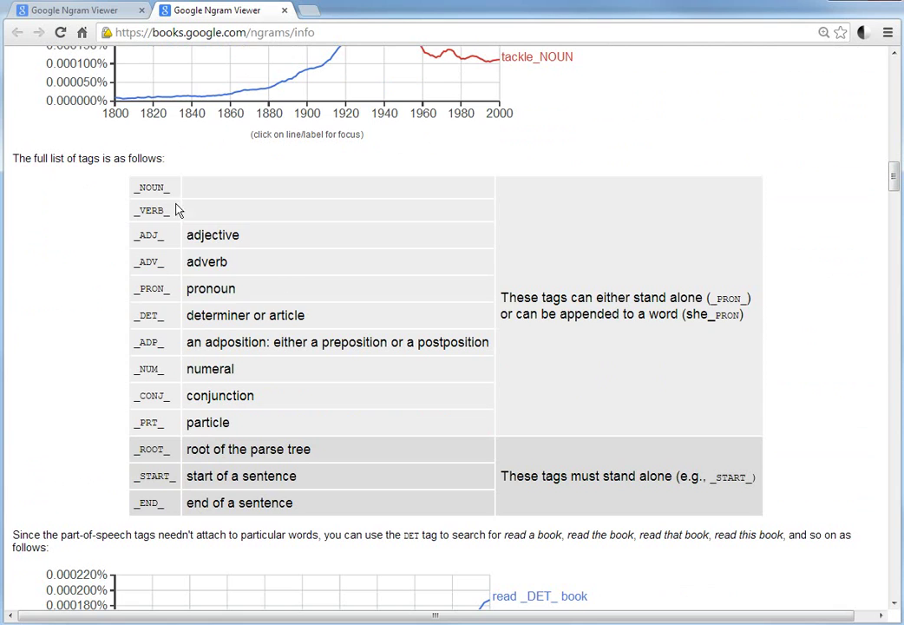
left_click_drag(178, 208, 303, 396)
scroll(309, 413, "down", 4)
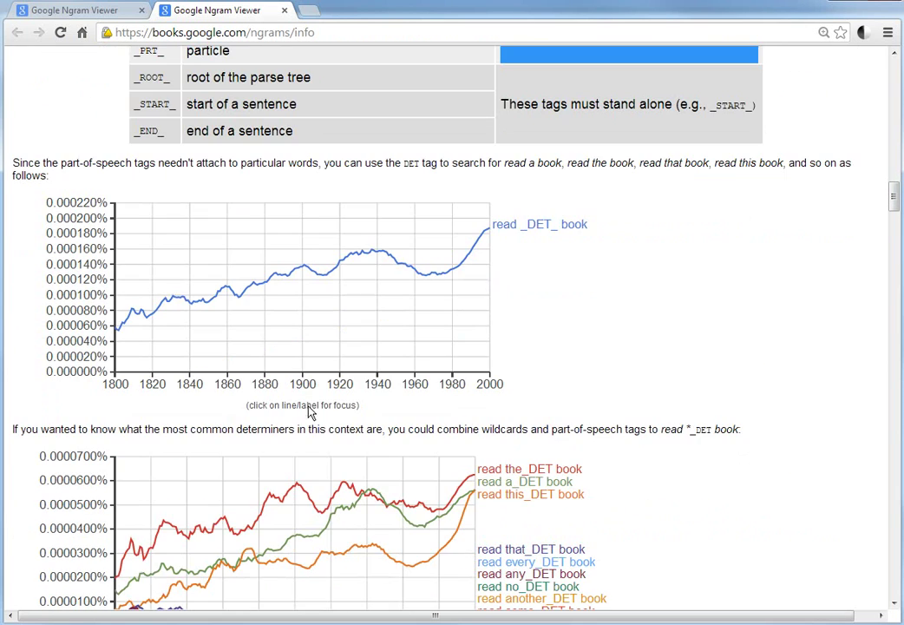
scroll(228, 262, "down", 4)
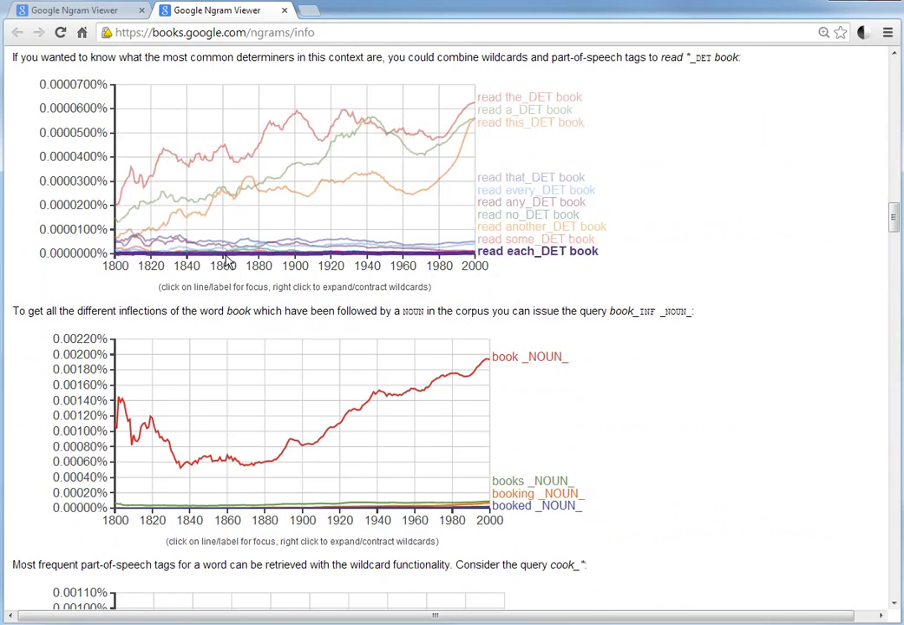
scroll(228, 260, "up", 7)
scroll(115, 347, "down", 20)
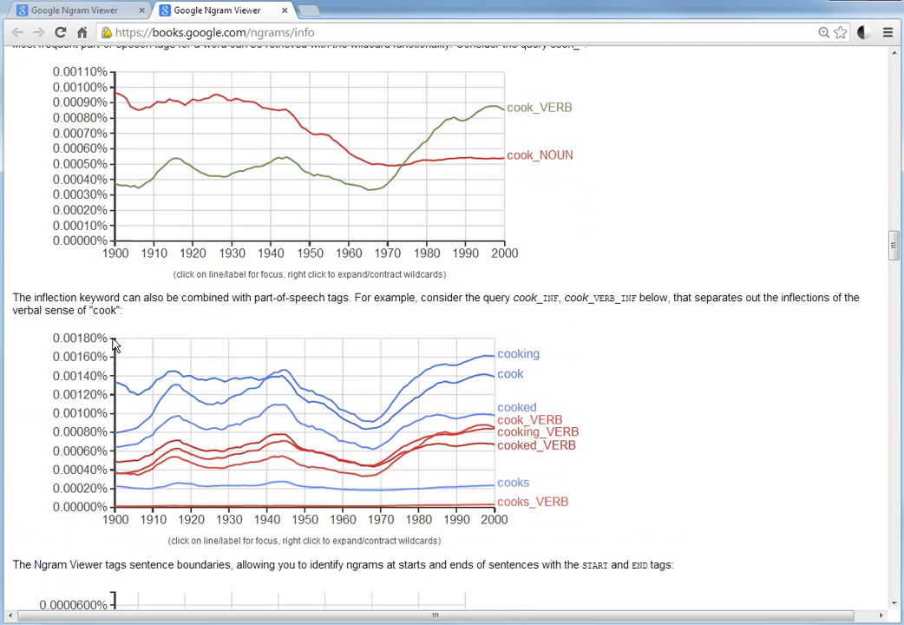
scroll(171, 302, "down", 3)
scroll(276, 382, "up", 3)
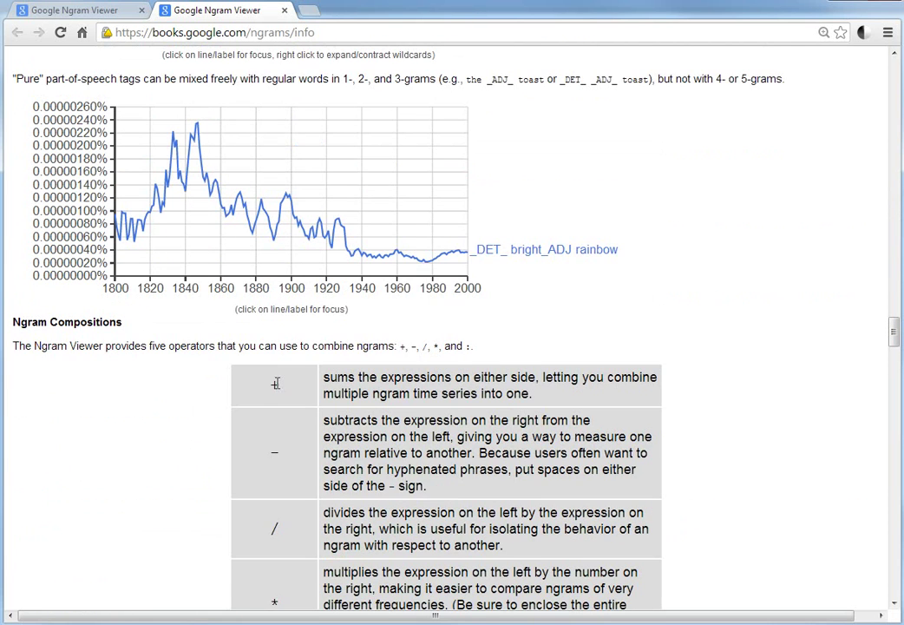
left_click_drag(276, 384, 264, 383)
Step: Continue past the corpora table down to the FAQs on smoothing and tagging accuracy
scroll(184, 390, "down", 1)
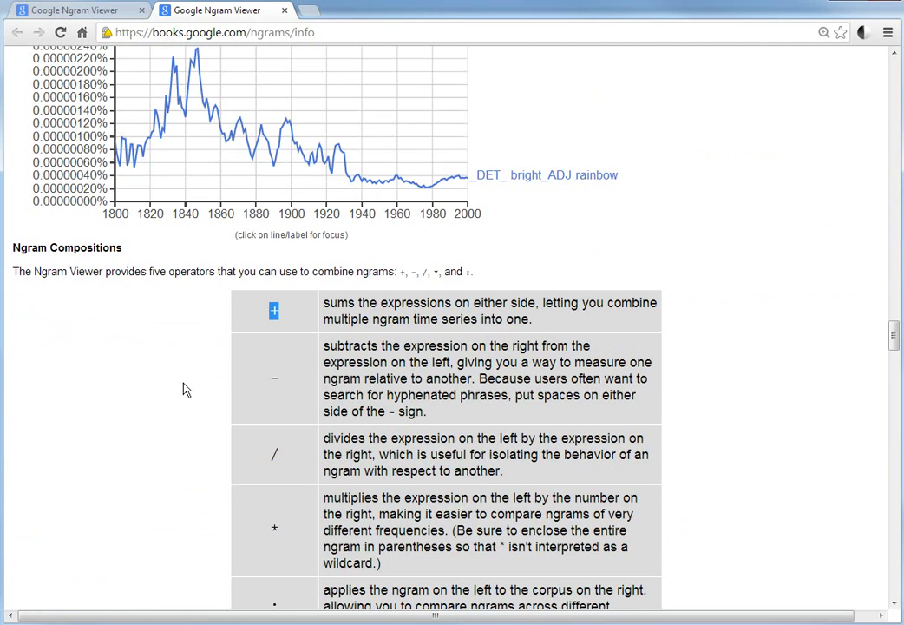
scroll(373, 324, "down", 3)
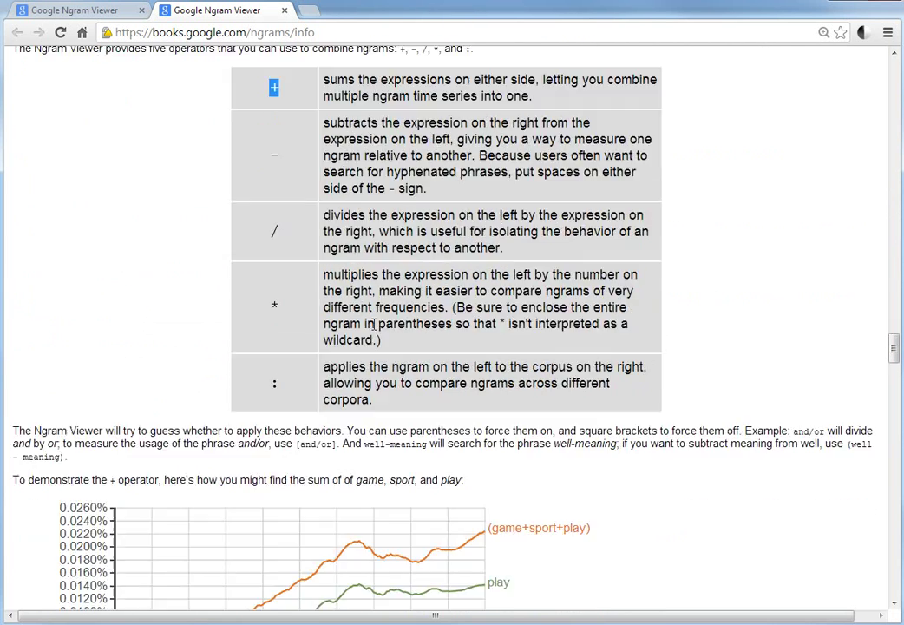
scroll(236, 265, "down", 3)
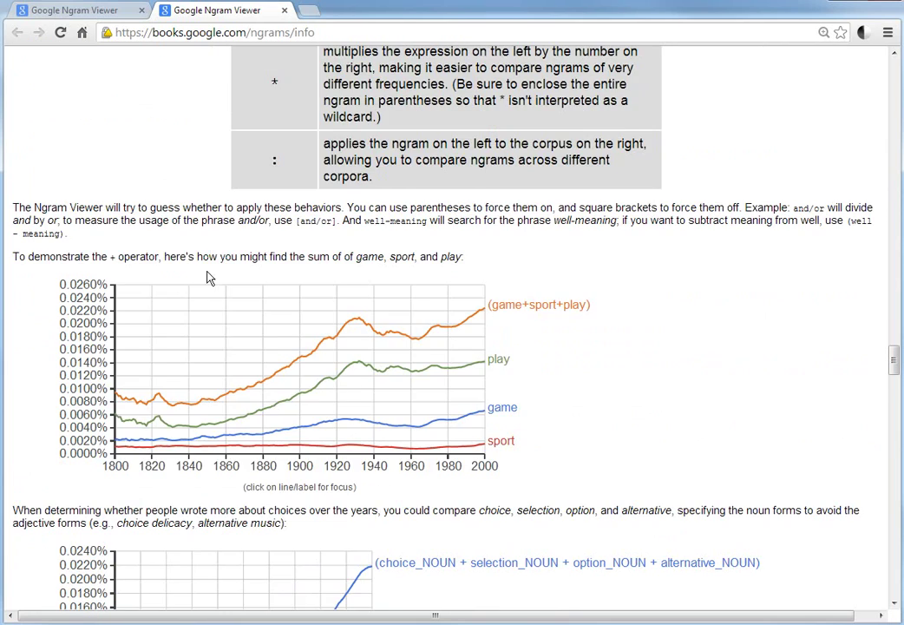
scroll(208, 278, "down", 4)
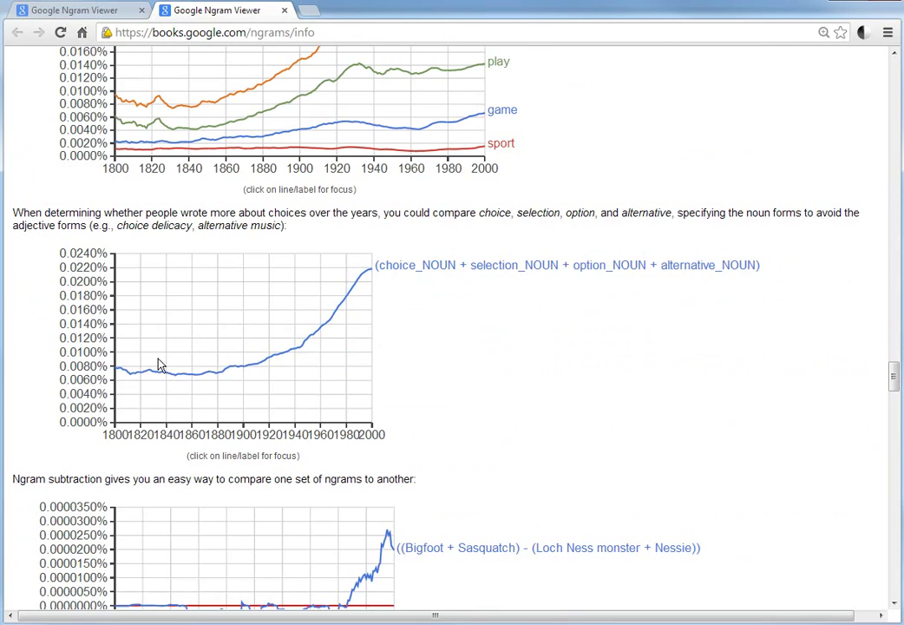
scroll(616, 502, "up", 3)
scroll(586, 420, "down", 19)
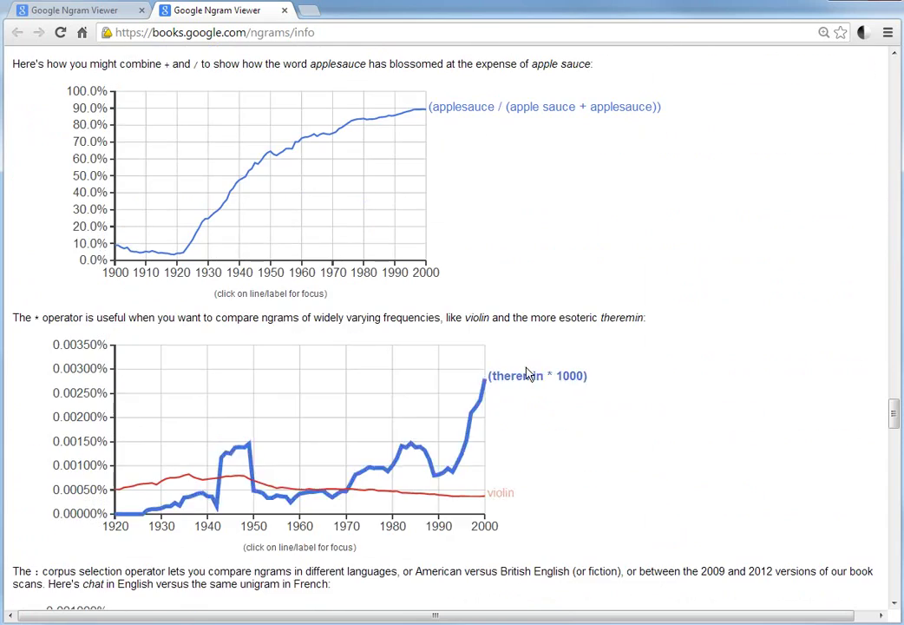
scroll(366, 295, "down", 20)
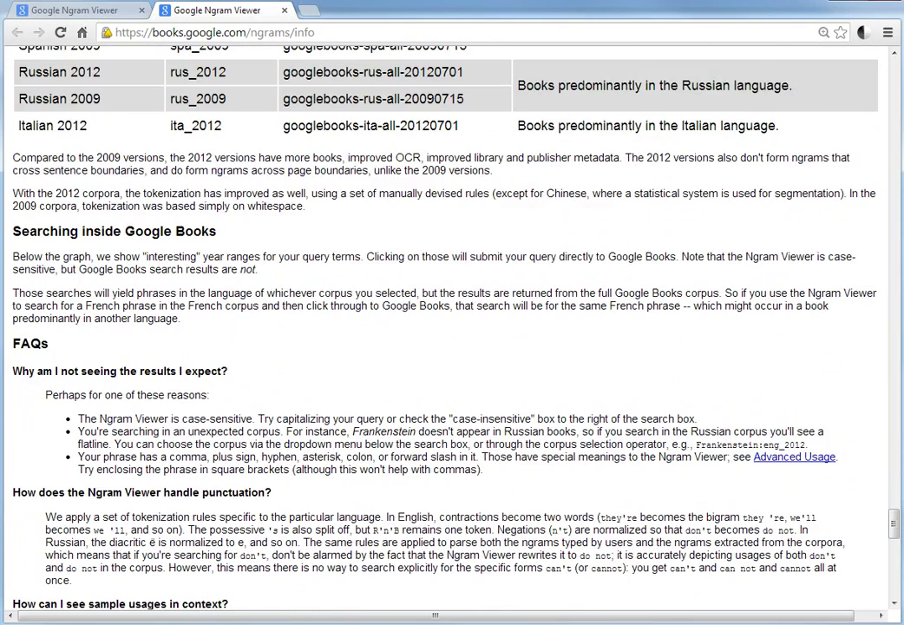
scroll(184, 337, "down", 1)
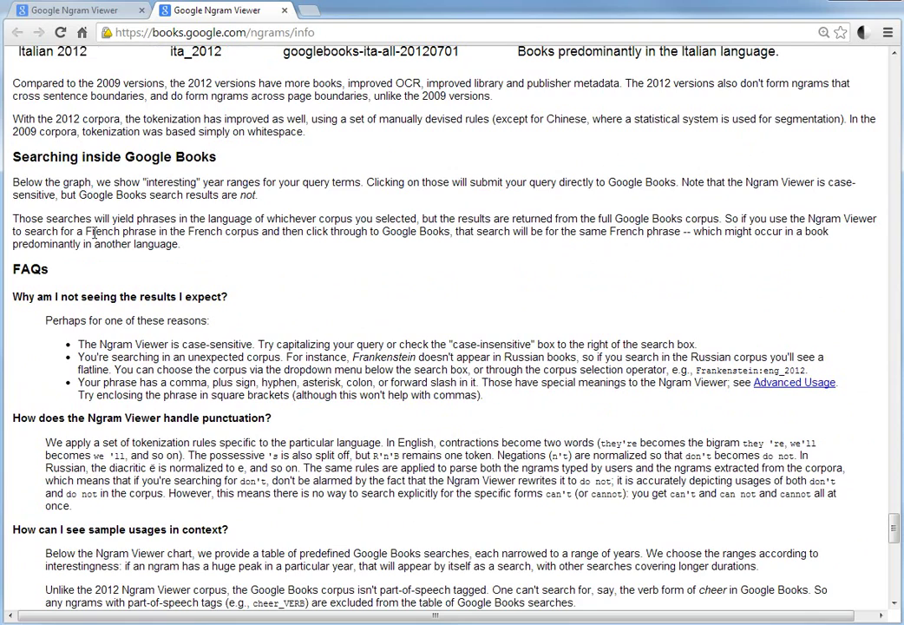
scroll(57, 280, "down", 1)
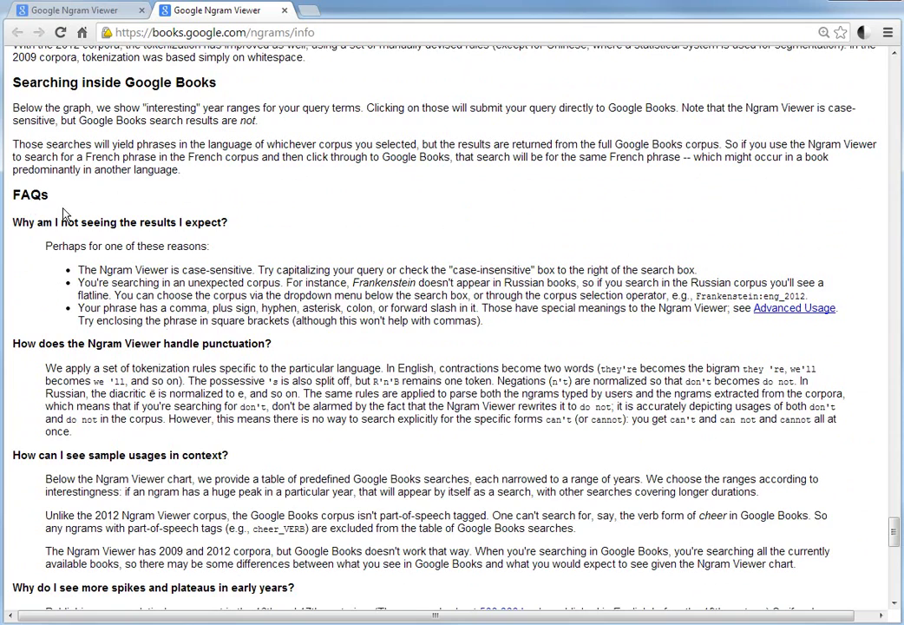
scroll(165, 328, "down", 2)
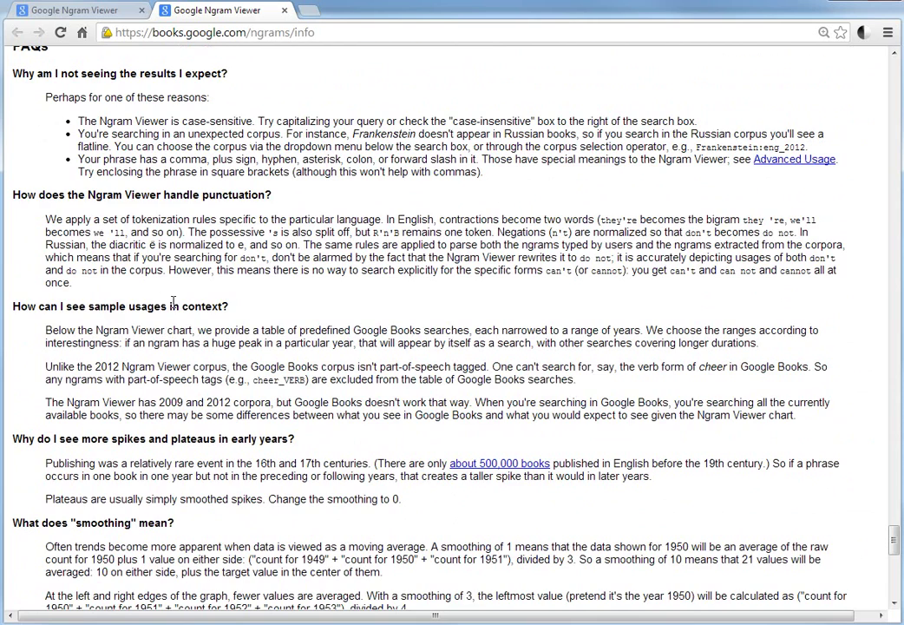
scroll(173, 301, "down", 2)
scroll(91, 373, "down", 2)
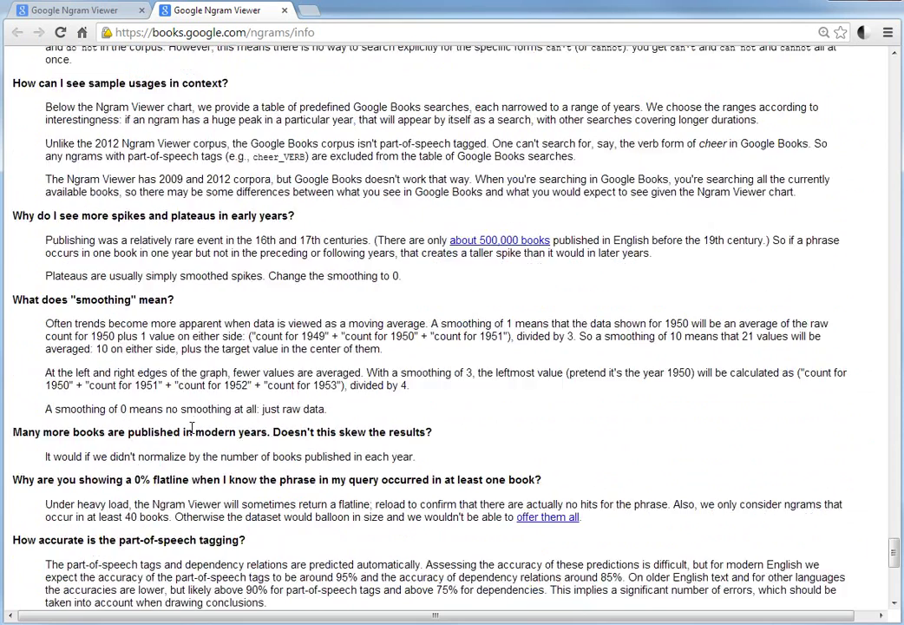
Step: Return to the 'University of *' chart tab and focus the phrase box for editing
left_click(103, 17)
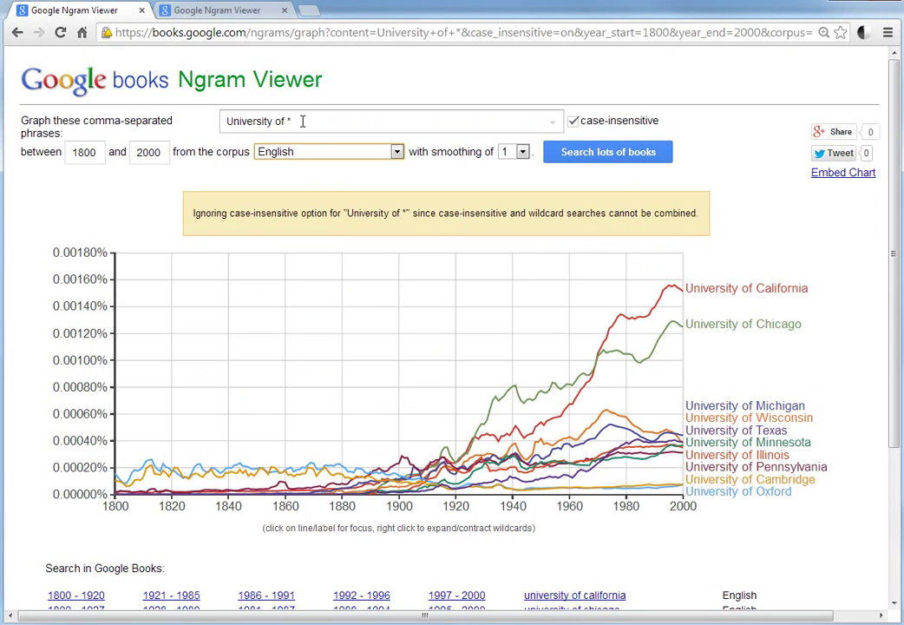
left_click(304, 121)
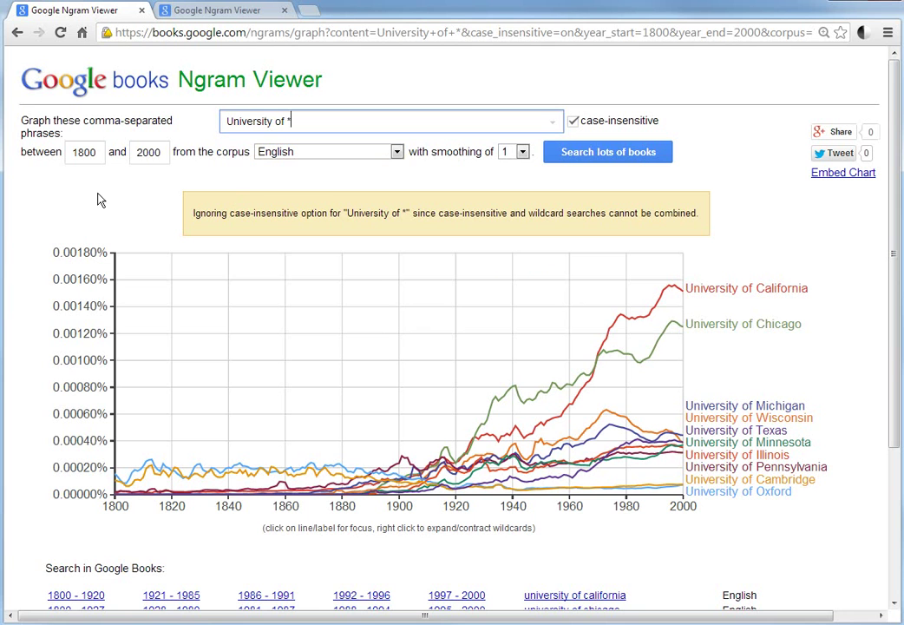